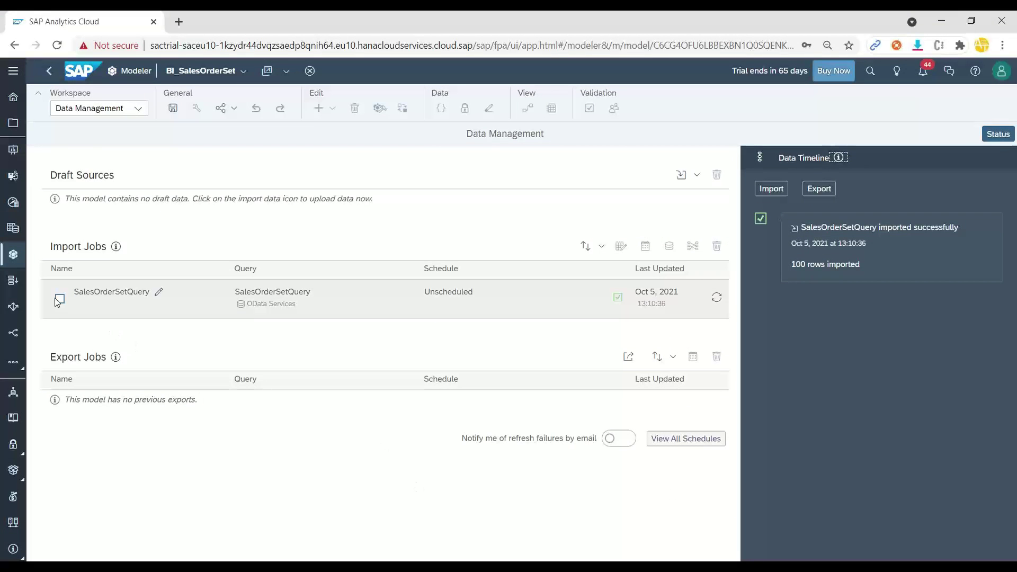
left_click(59, 299)
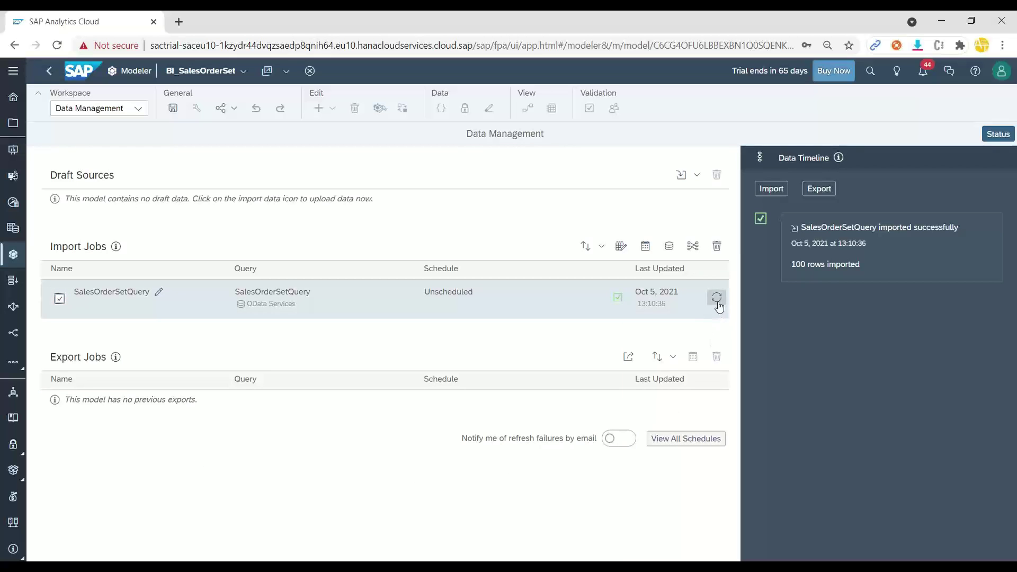
left_click(644, 247)
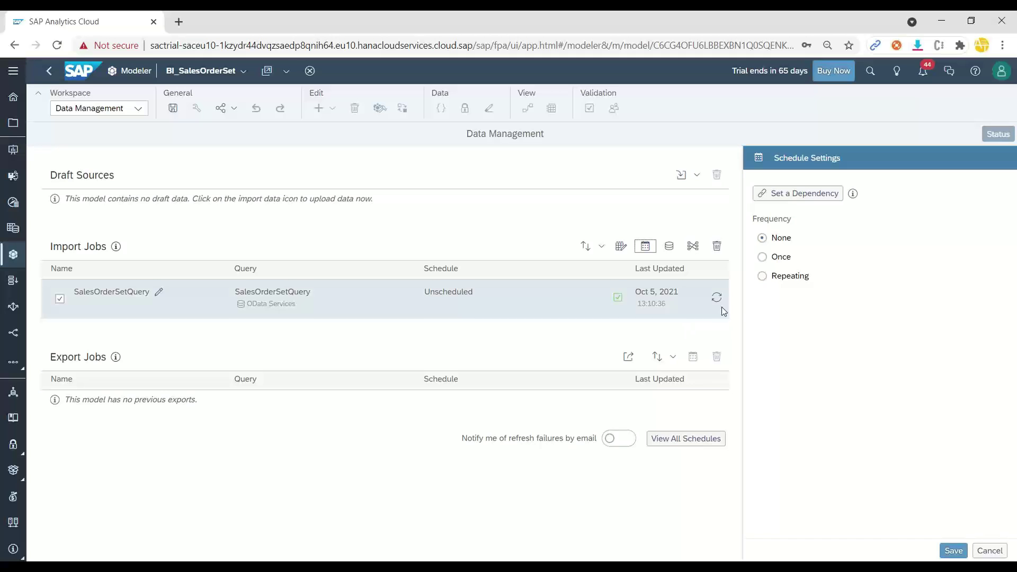
left_click(763, 277)
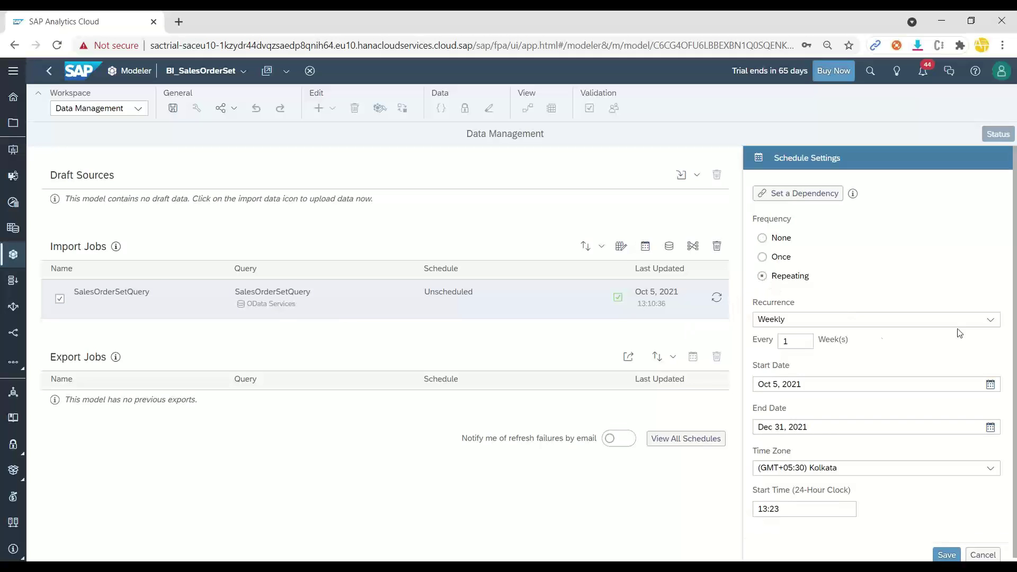
left_click(990, 319)
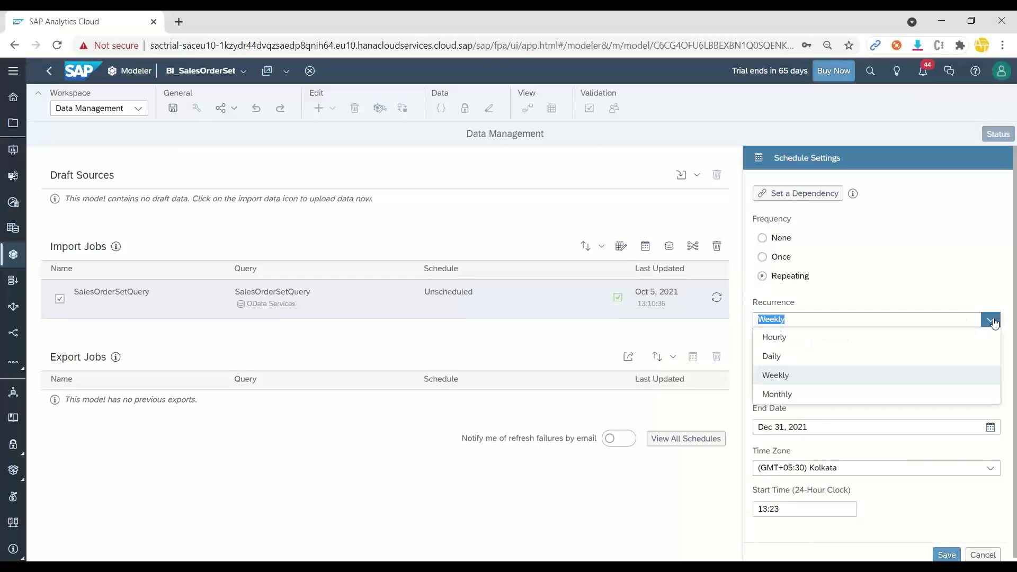
left_click(810, 356)
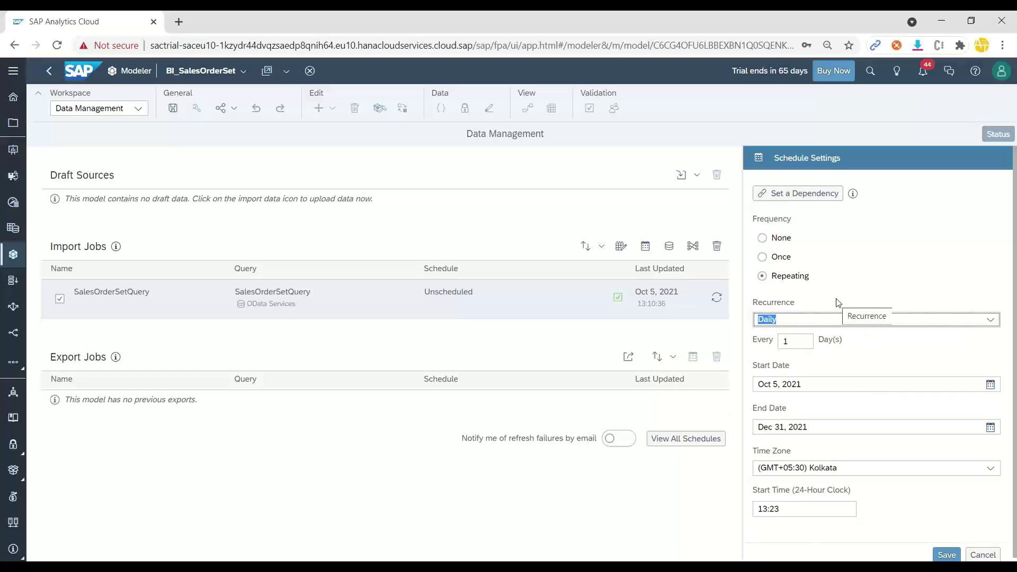
left_click(809, 193)
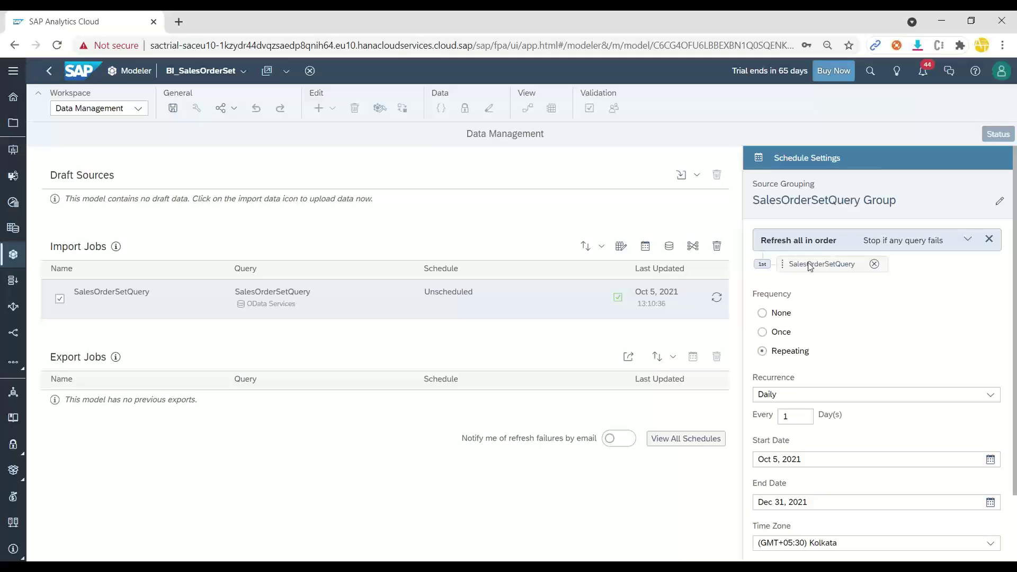
left_click(988, 239)
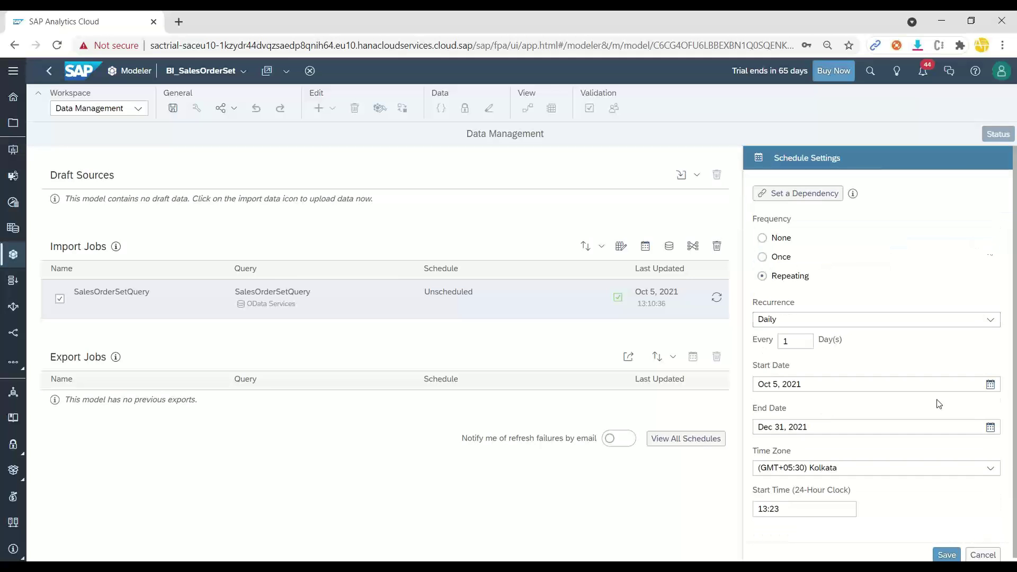
left_click(981, 556)
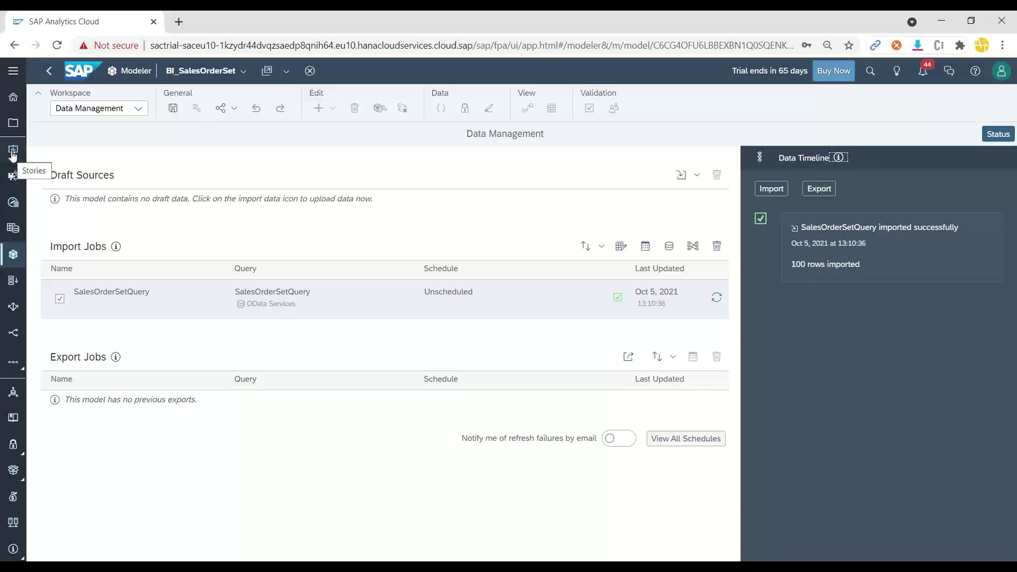
Step: Create a canvas story with a chart using BI_SalesOrderSet from SAC Batch > Models > BI Models
left_click(11, 155)
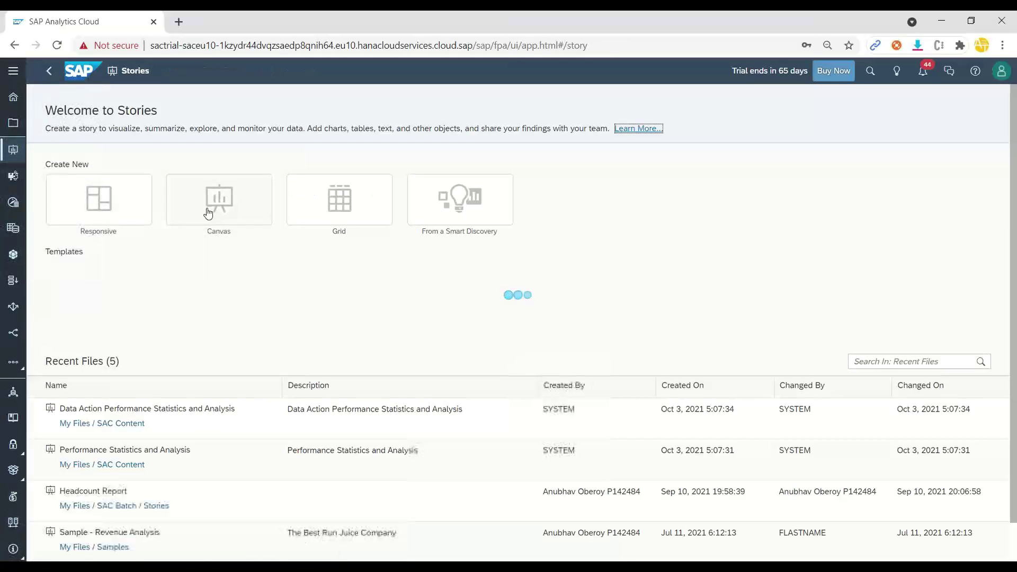
left_click(207, 212)
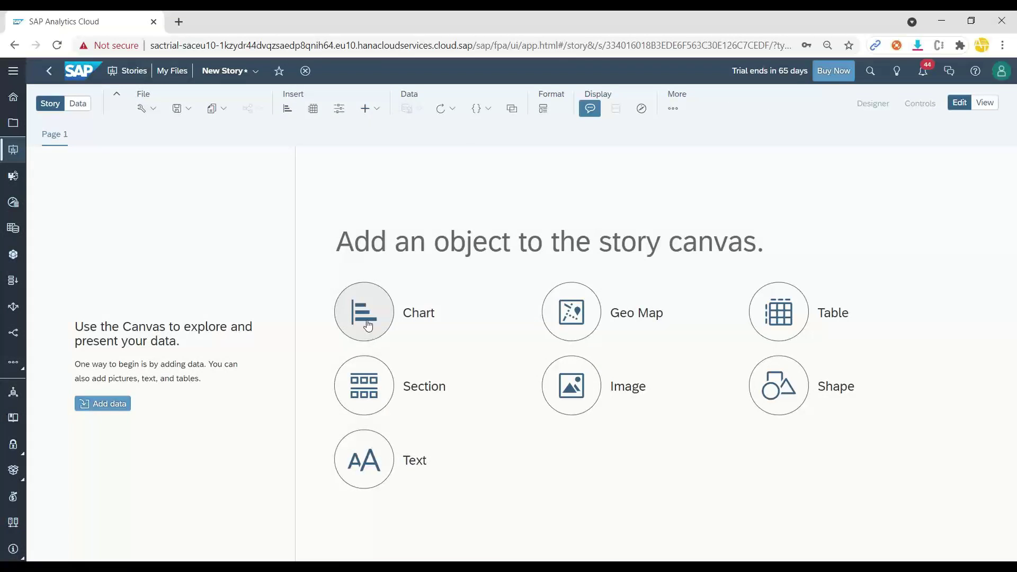
left_click(366, 323)
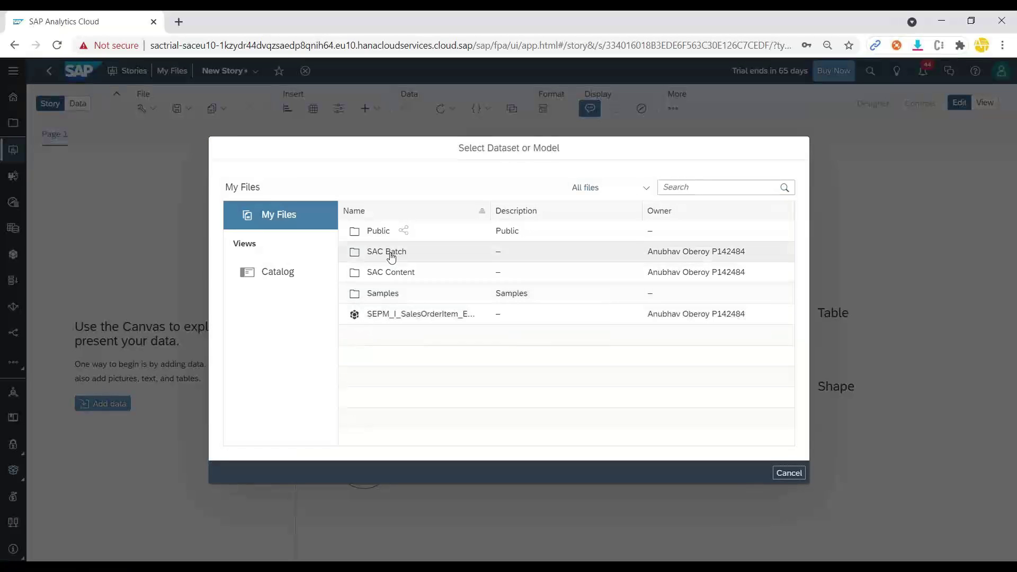
left_click(390, 252)
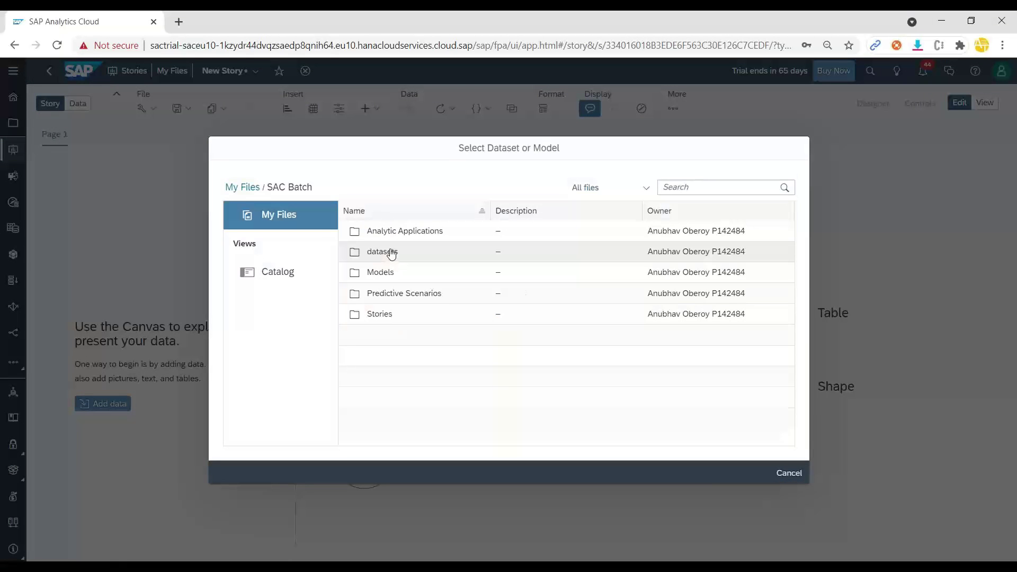
left_click(387, 272)
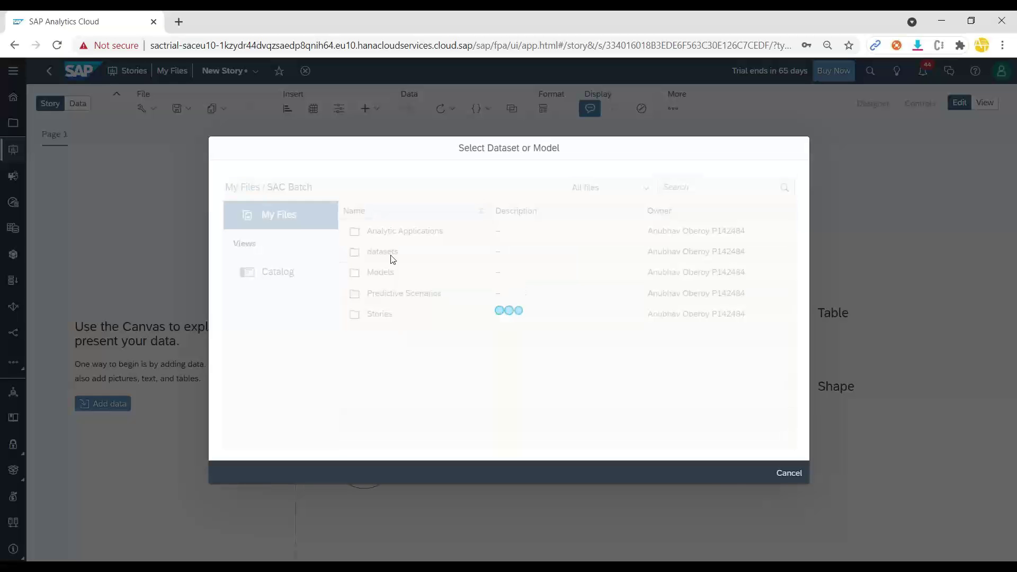
left_click(389, 231)
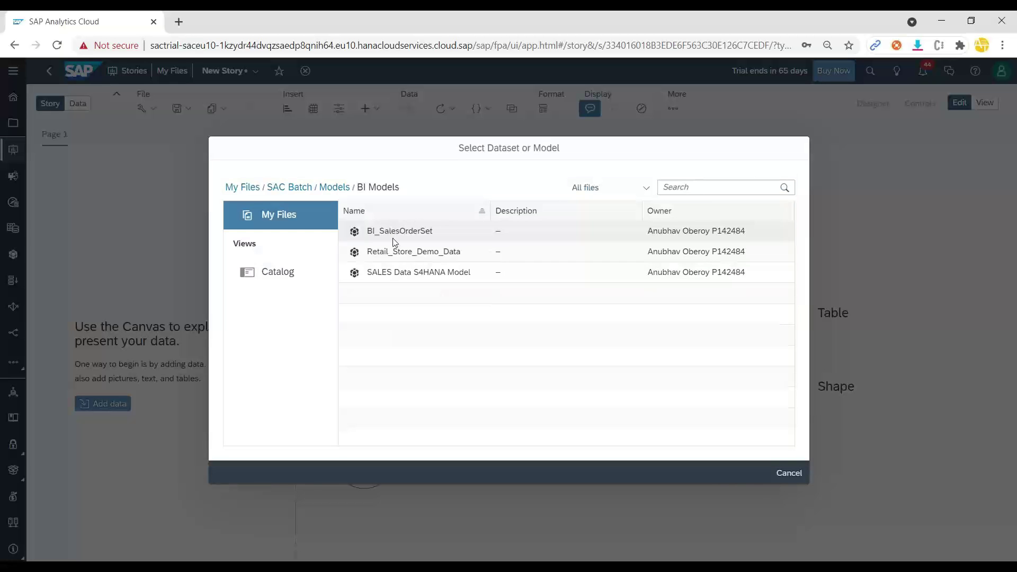
left_click(404, 232)
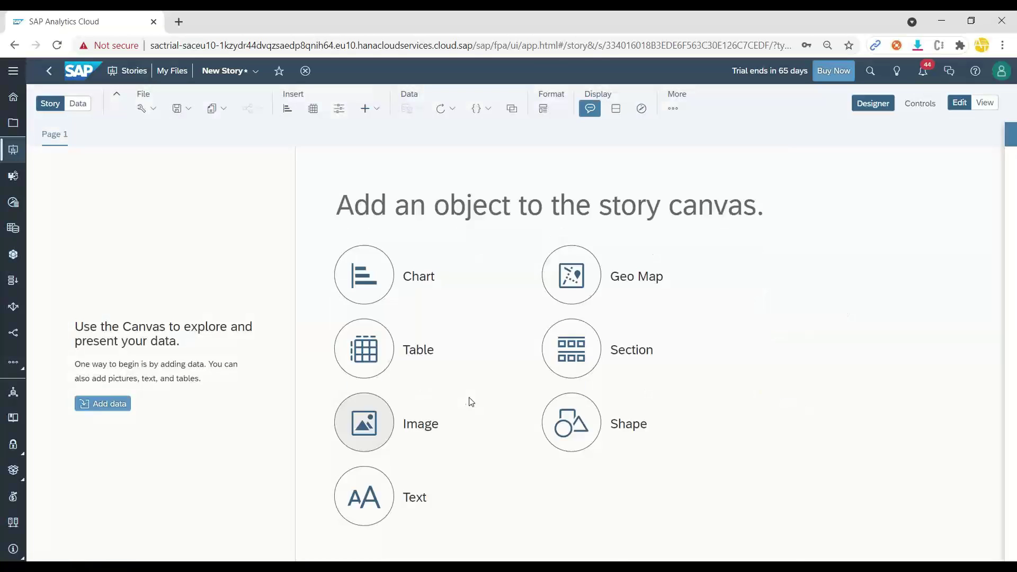
Step: Enlarge the chart, change it to a pie chart, and try then remove Gross Amount as its measure
left_click_drag(255, 374, 273, 409)
left_click(930, 316)
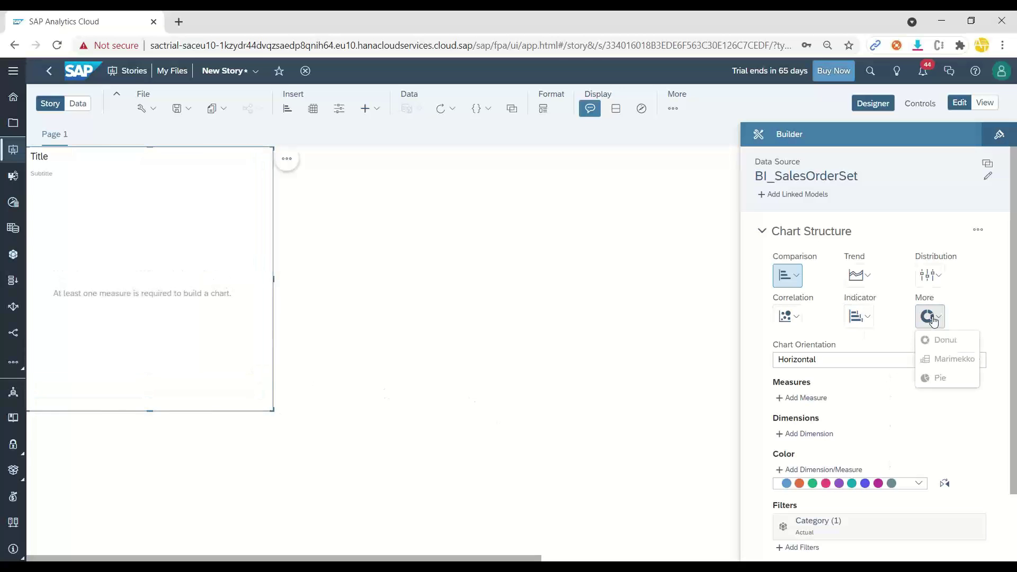
left_click(937, 373)
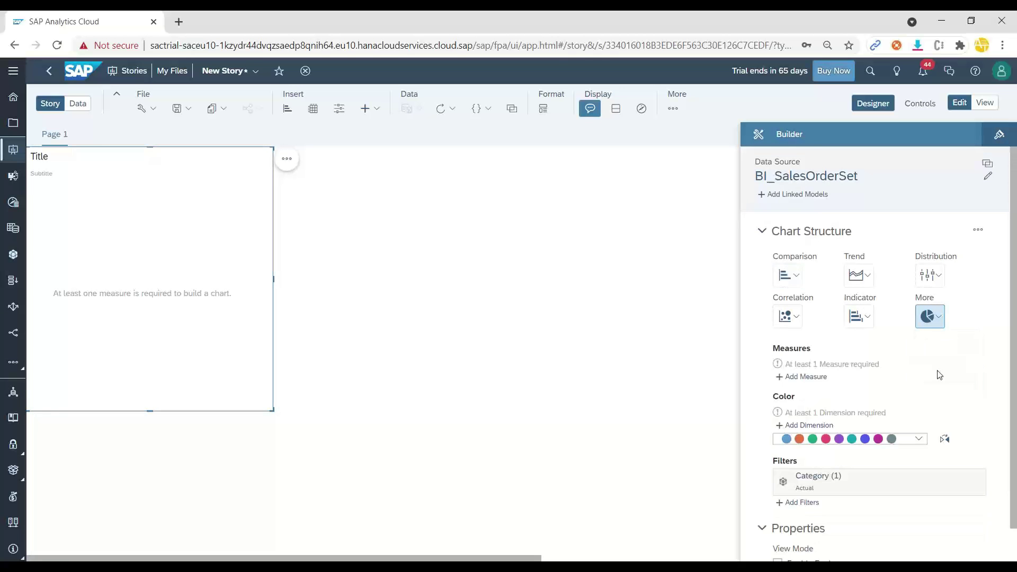
left_click(806, 380)
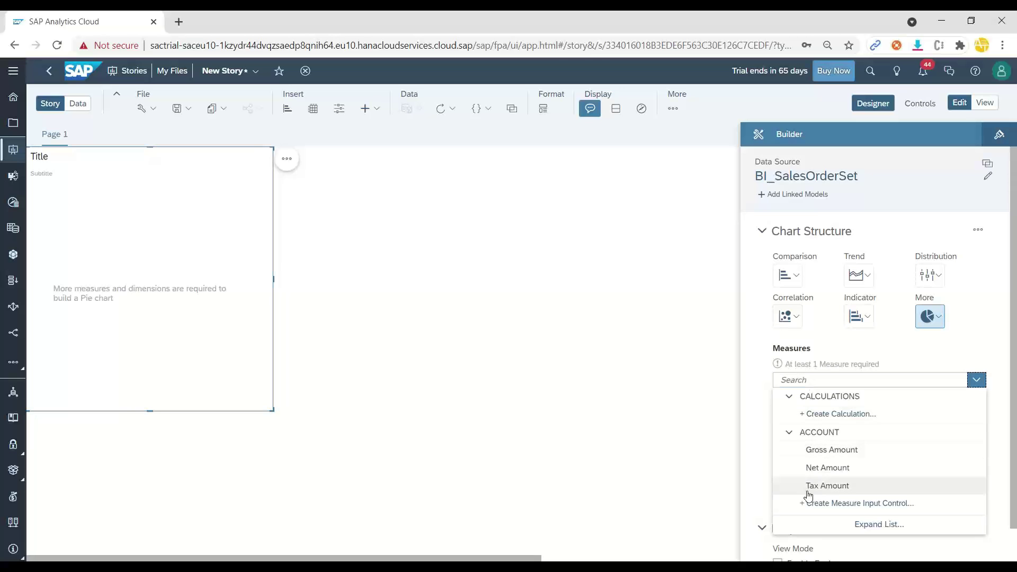
left_click(816, 450)
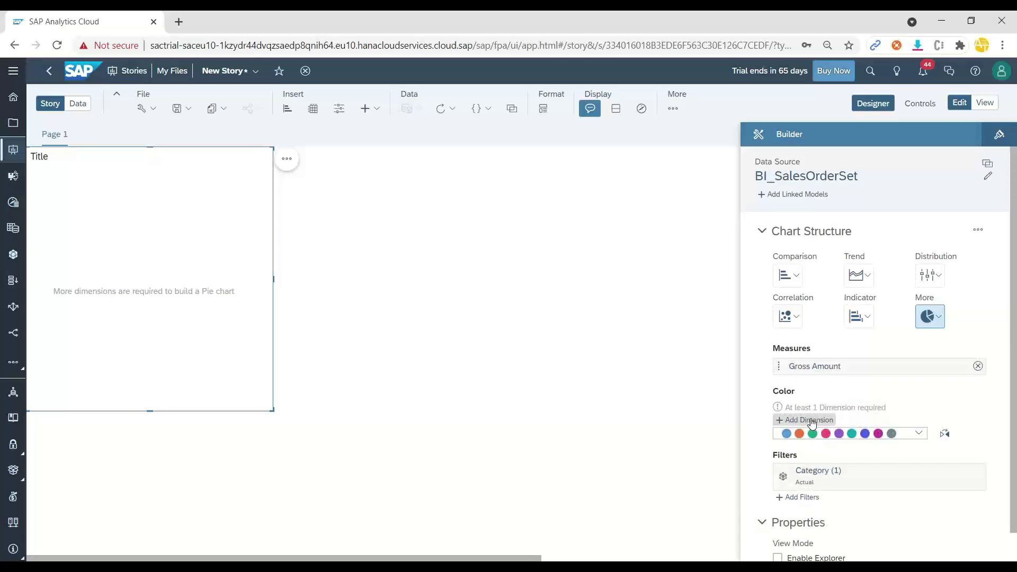
left_click(977, 366)
Step: Create a calculated Count measure that aggregates by counting Sales Order ID values
left_click(806, 377)
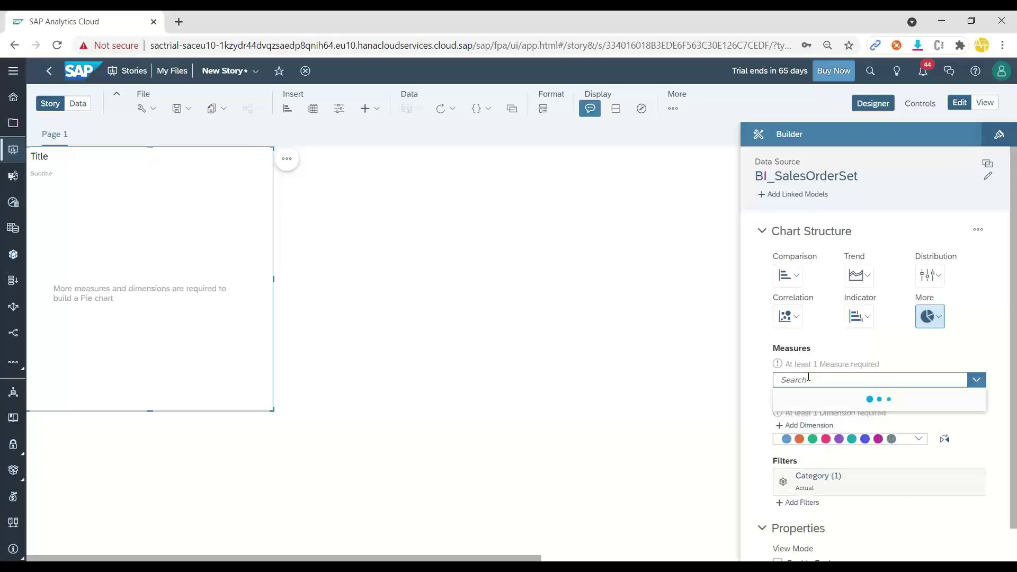
left_click(836, 421)
left_click(349, 182)
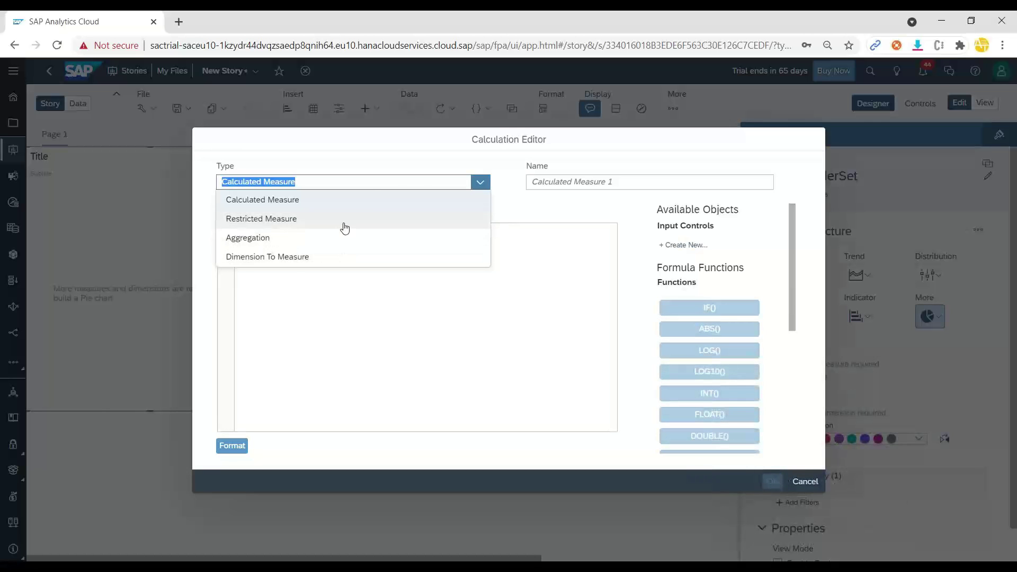
left_click(358, 241)
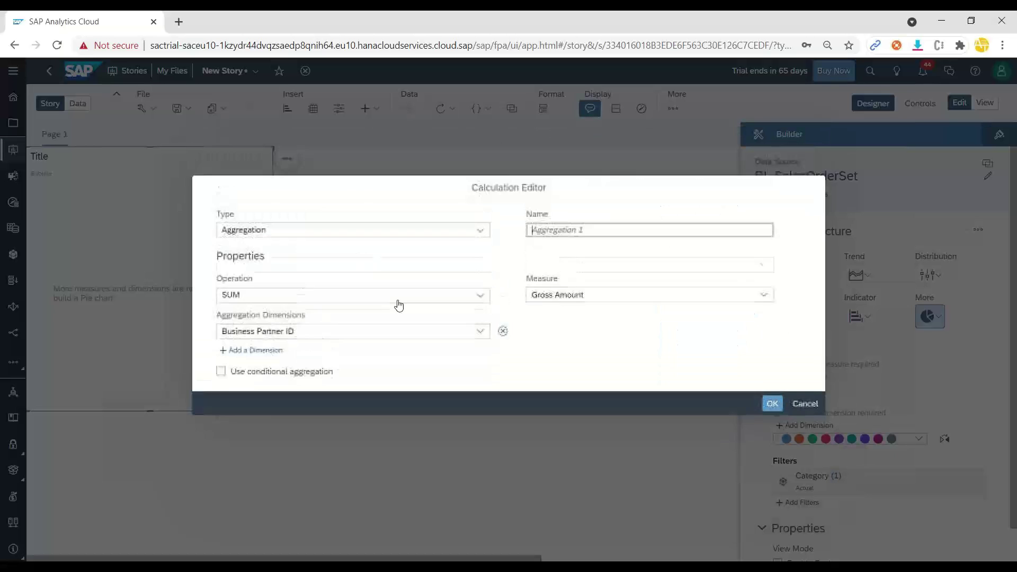
left_click(479, 309)
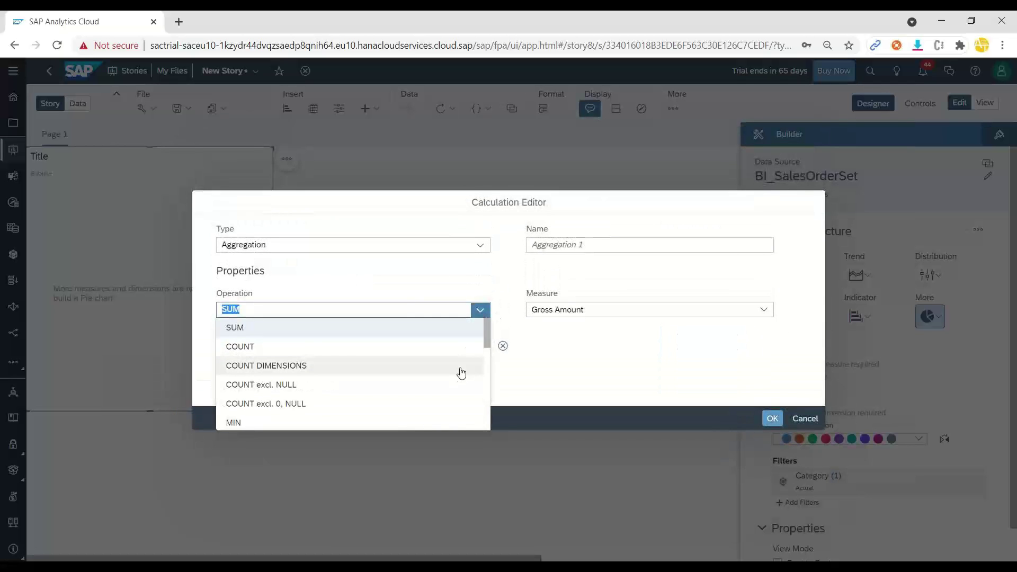
left_click(464, 367)
left_click(479, 351)
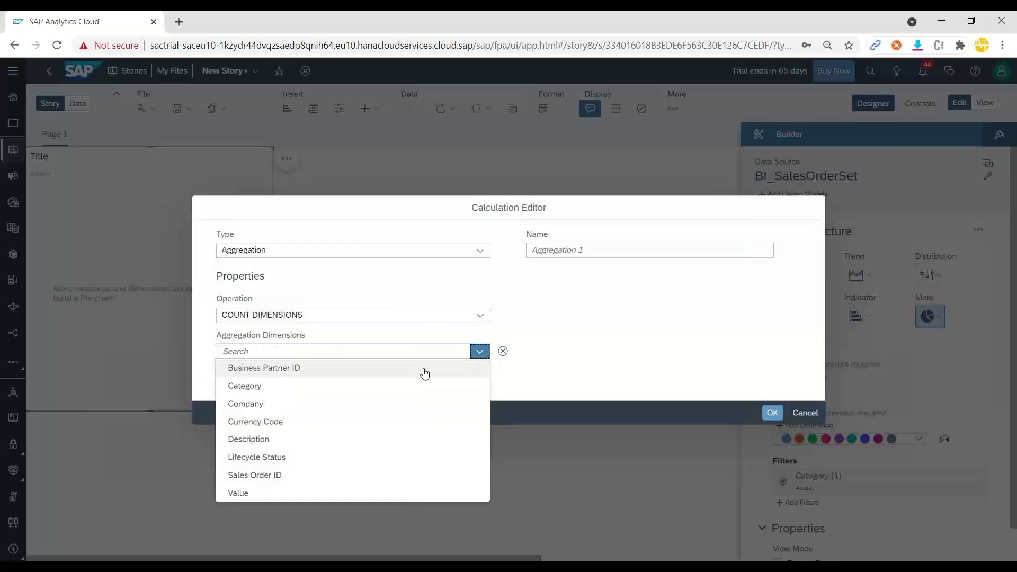
left_click(377, 477)
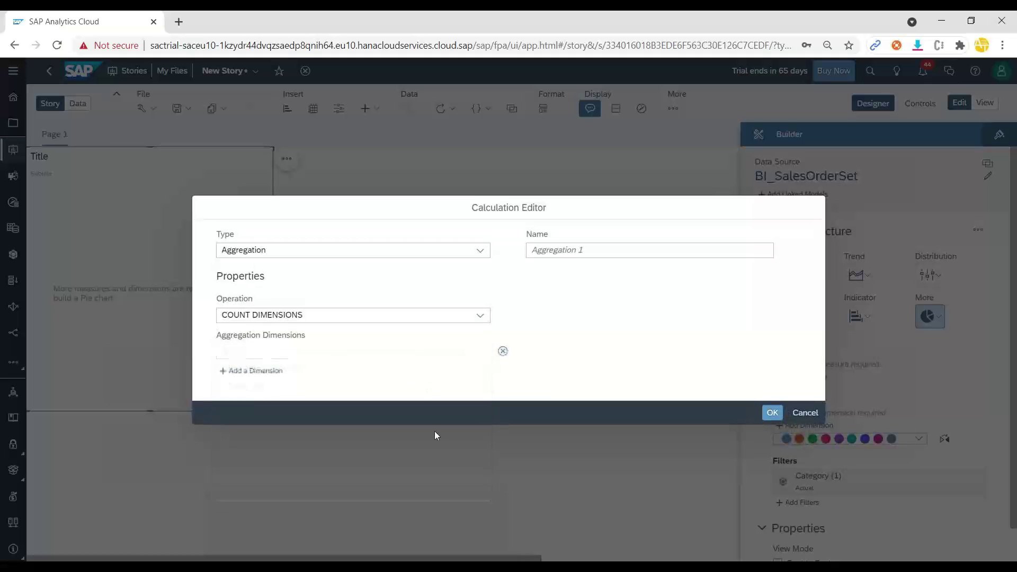
left_click(598, 248)
type("Count")
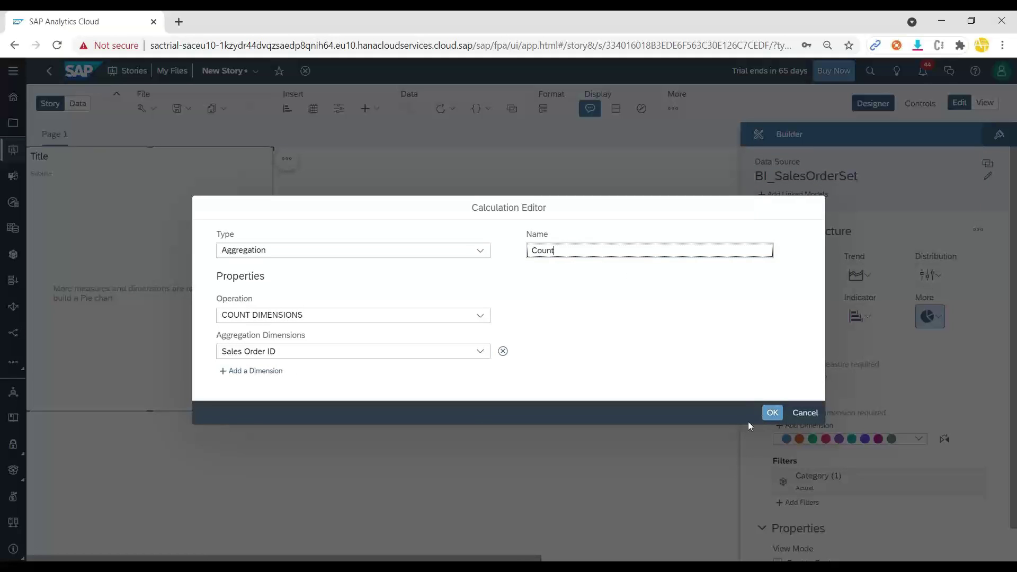
left_click(772, 412)
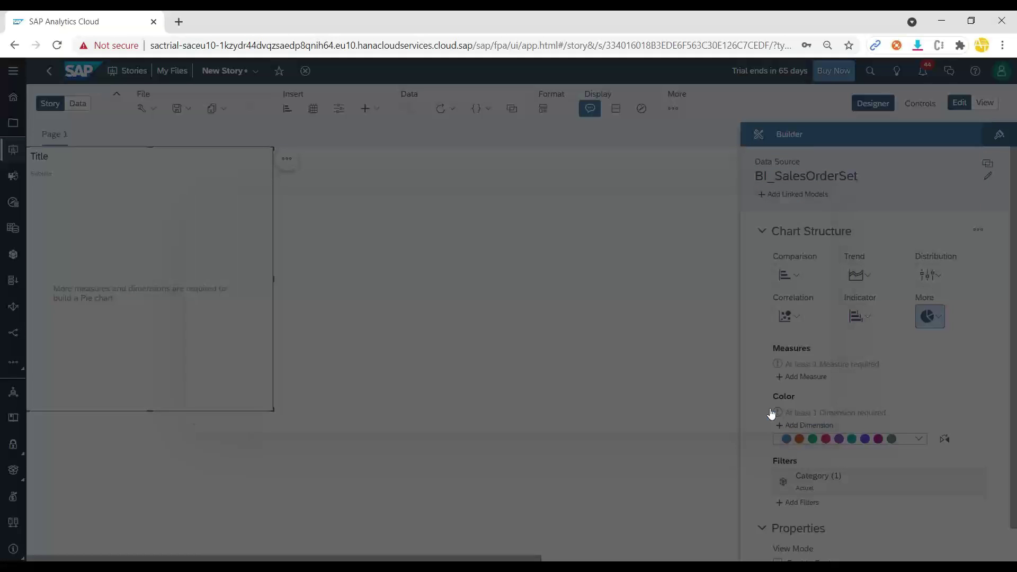
Step: Colour the pie slices by Lifecycle Status and shrink the chart
left_click(813, 419)
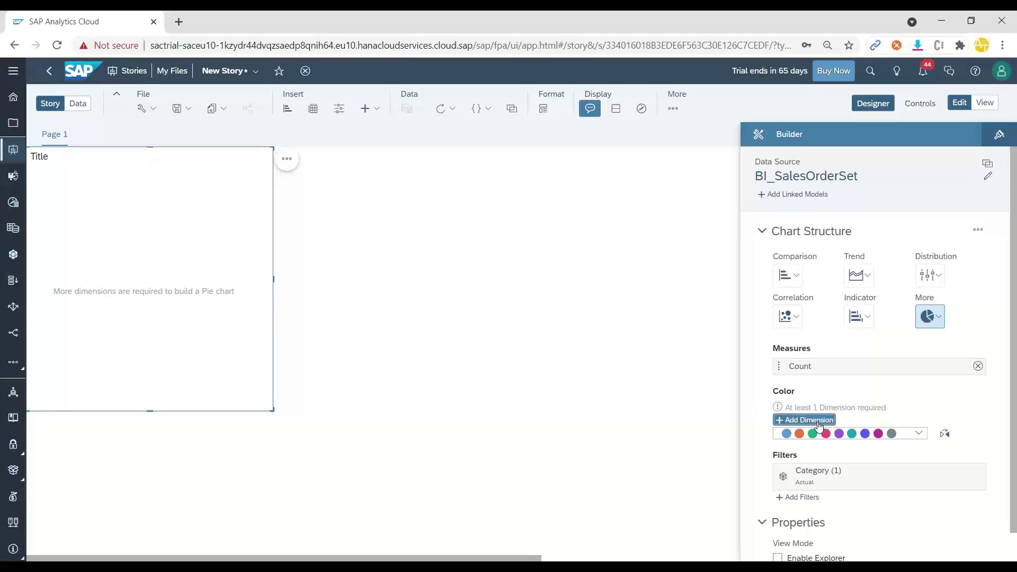
scroll(826, 508, "down", 3)
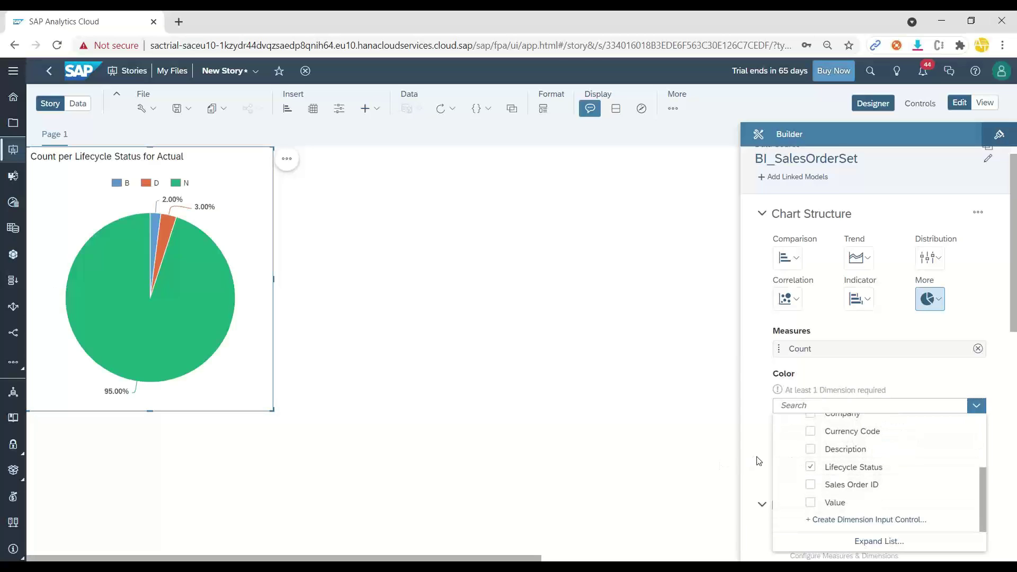
left_click(470, 390)
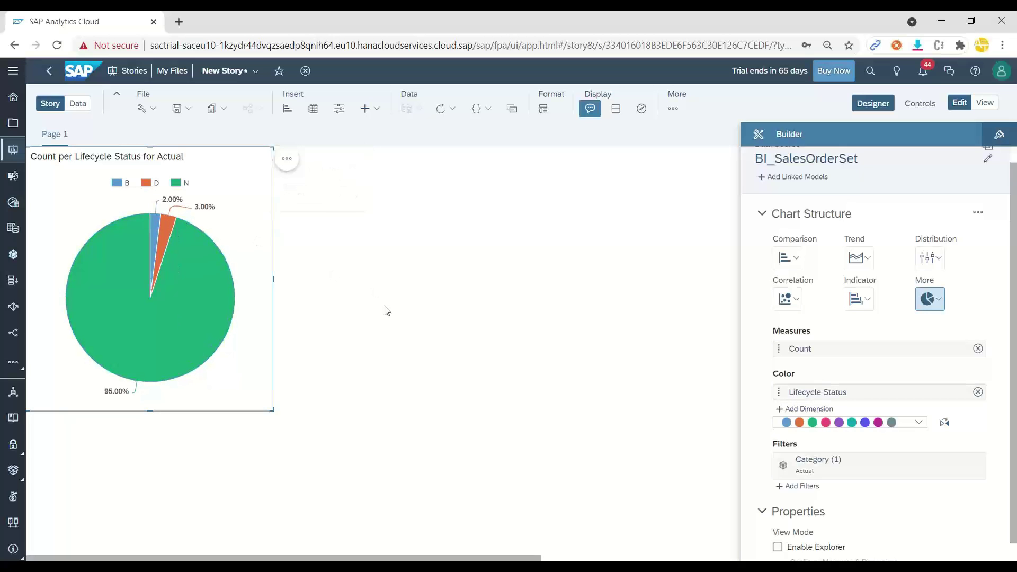
left_click_drag(273, 411, 277, 382)
Step: Insert a table with Sales Order ID and Company as its rows
left_click(443, 410)
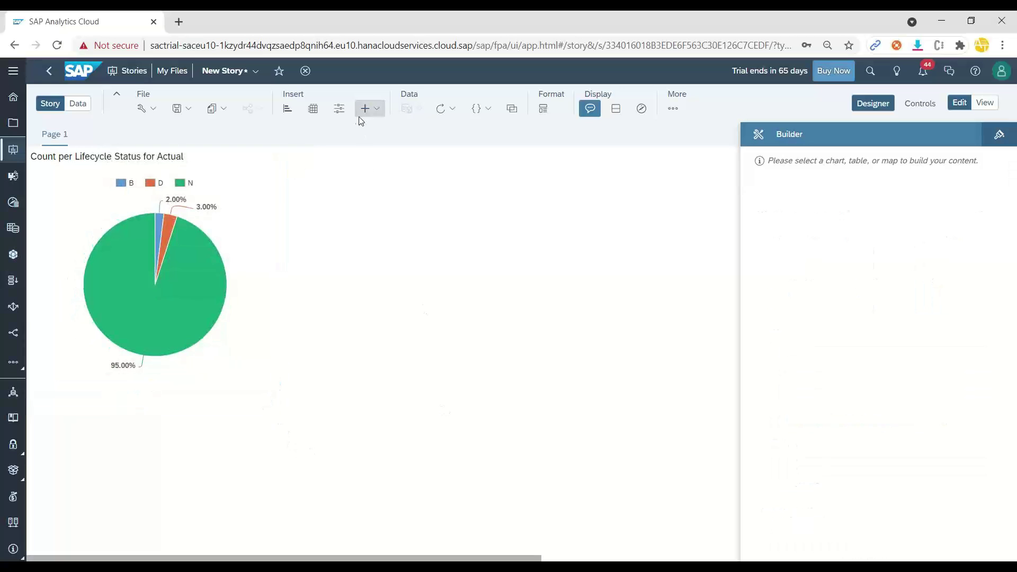
left_click(312, 110)
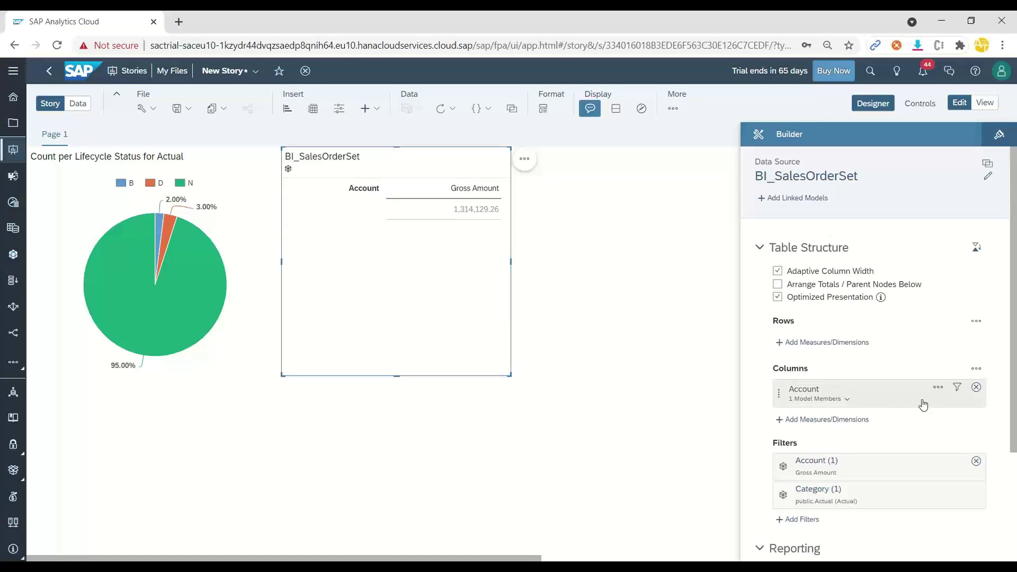
left_click(830, 343)
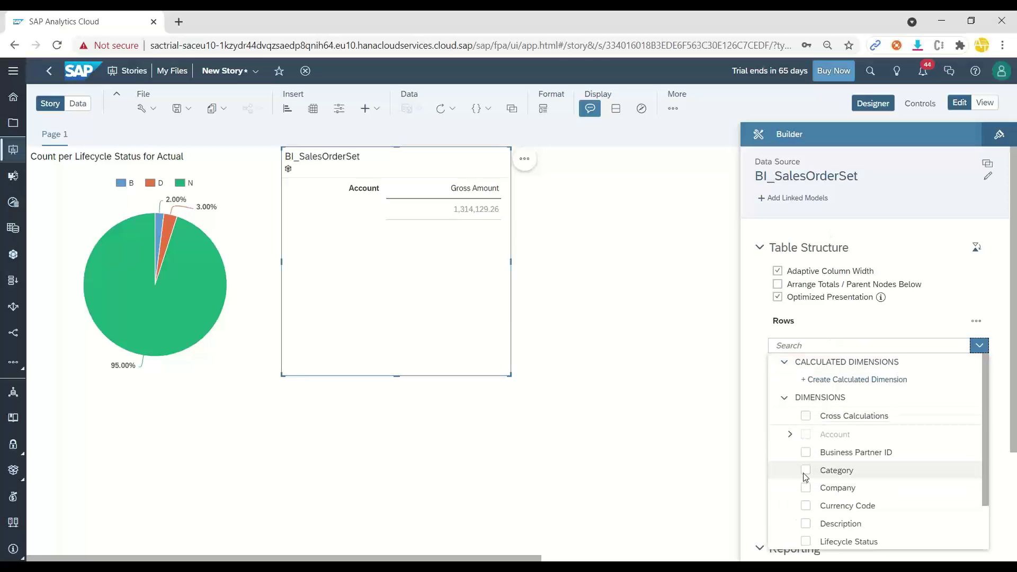
scroll(804, 479, "down", 1)
left_click(805, 504)
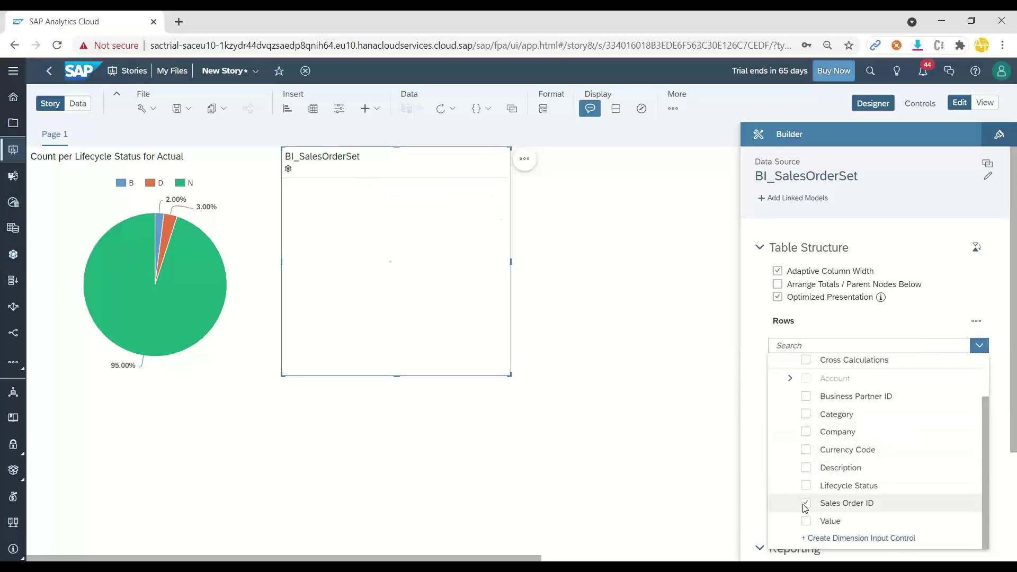
left_click(804, 432)
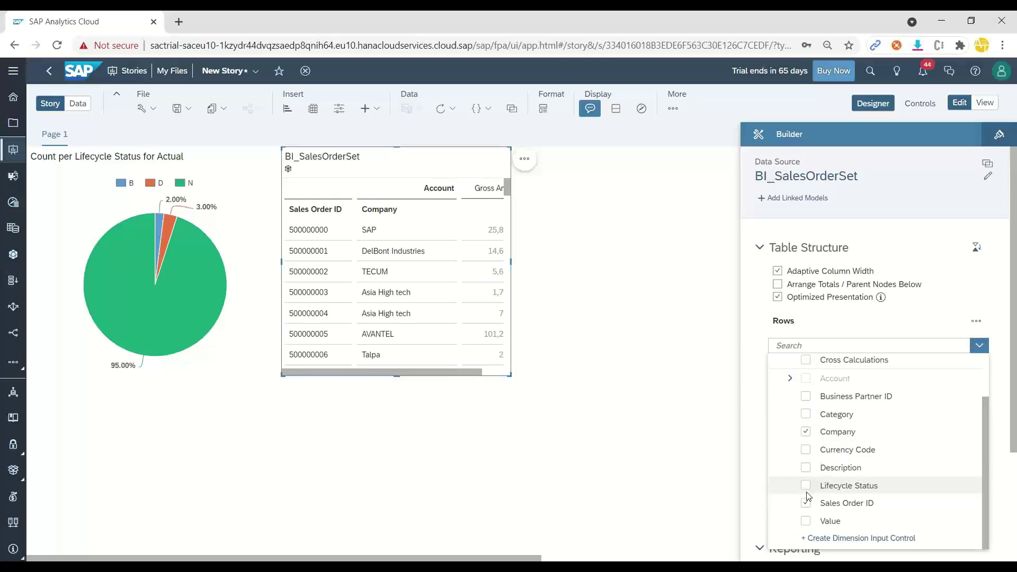
left_click(806, 521)
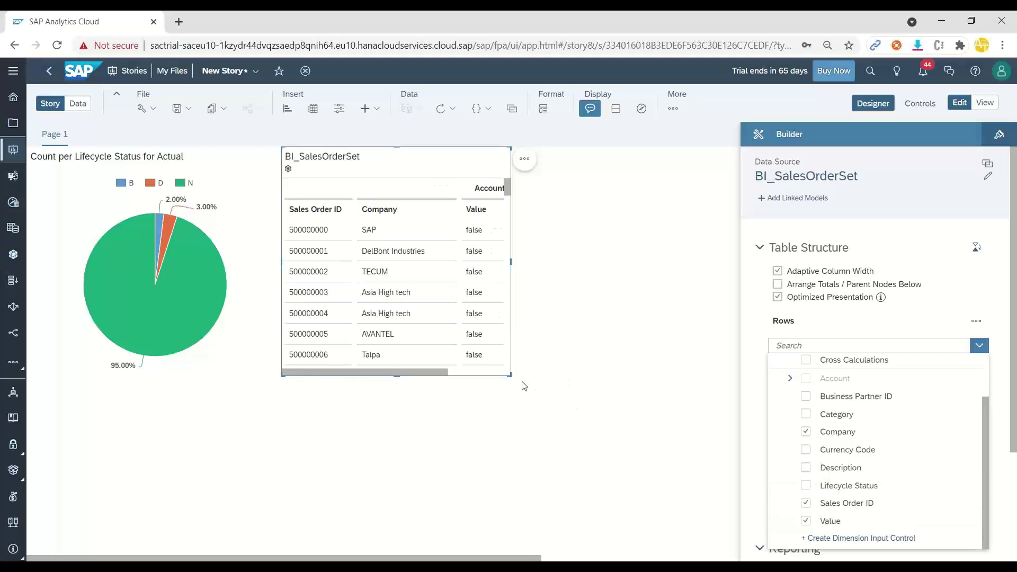
left_click(512, 377)
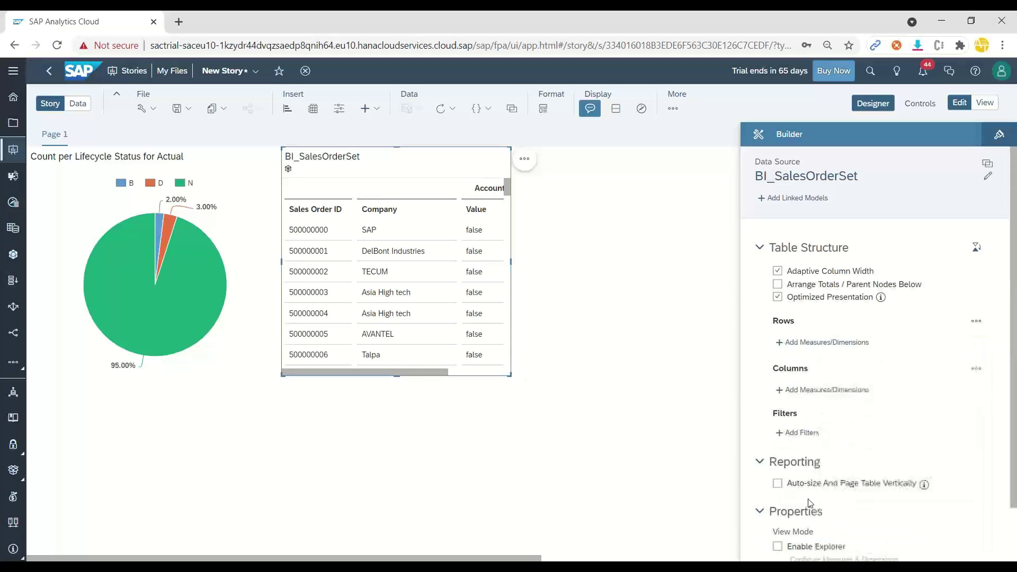
left_click(975, 378)
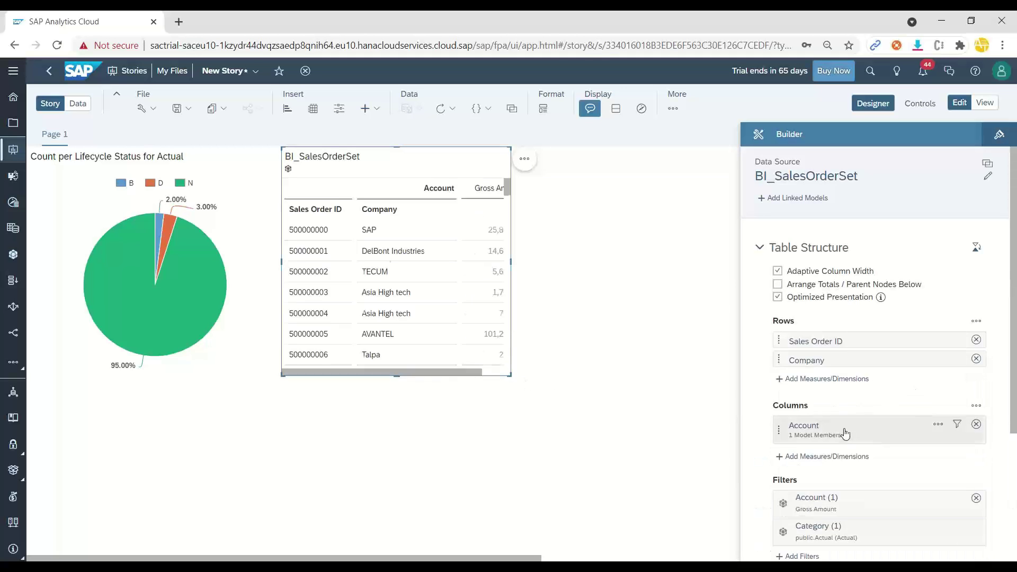
Step: Add Tax Amount to the table's Account filter and make the table wider and shorter
left_click(956, 424)
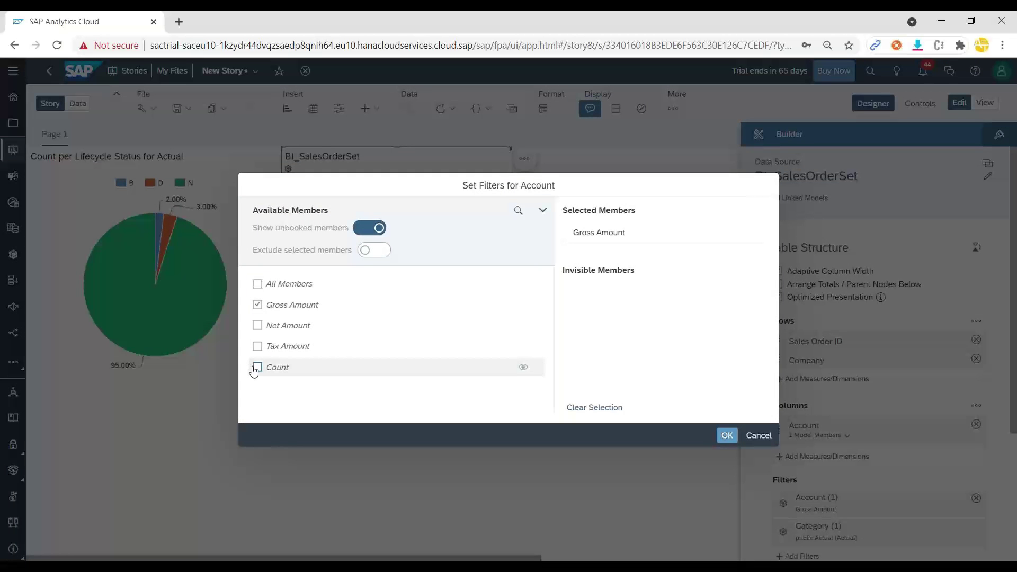
left_click(257, 346)
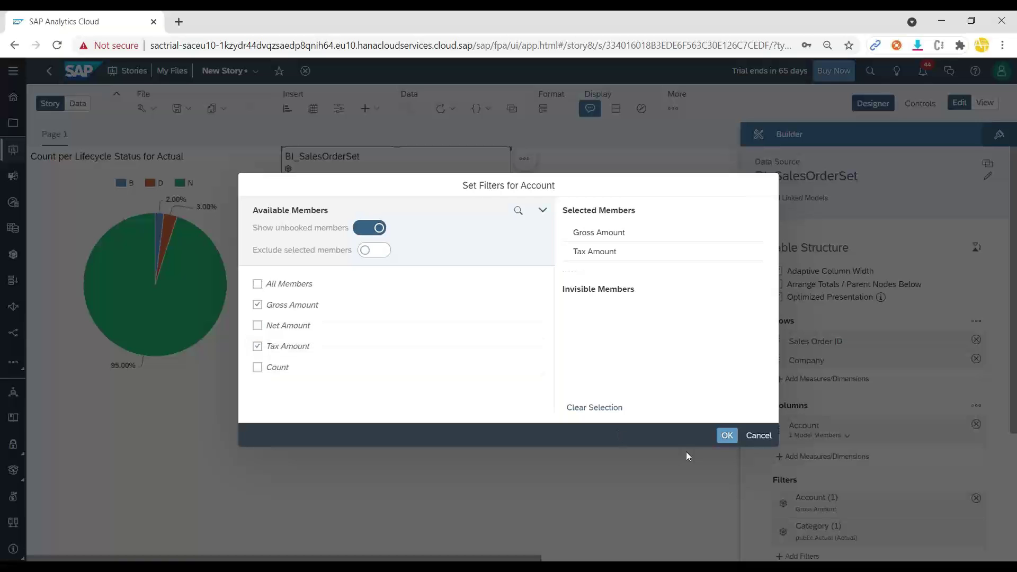
left_click(728, 436)
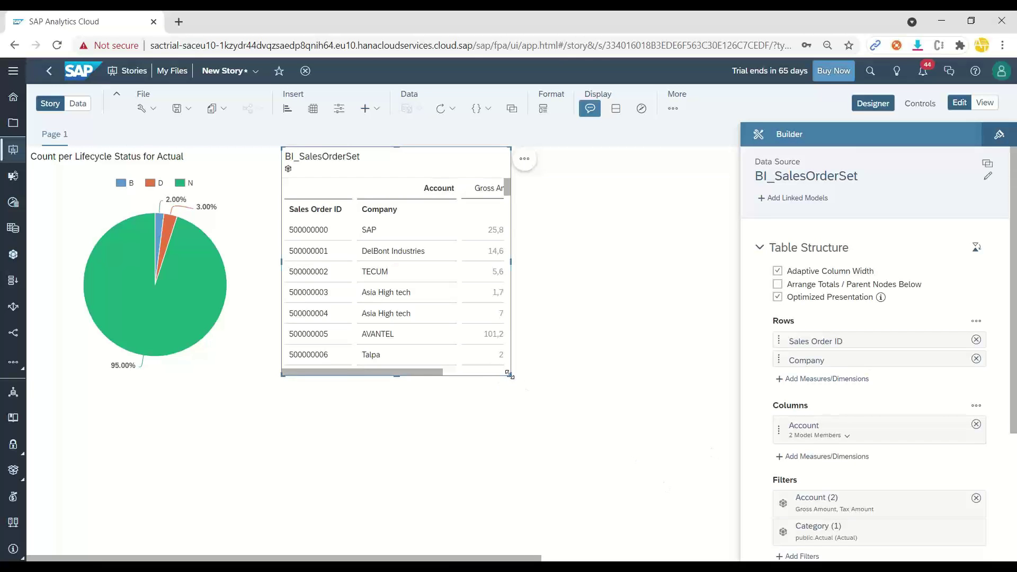
left_click_drag(511, 454, 696, 384)
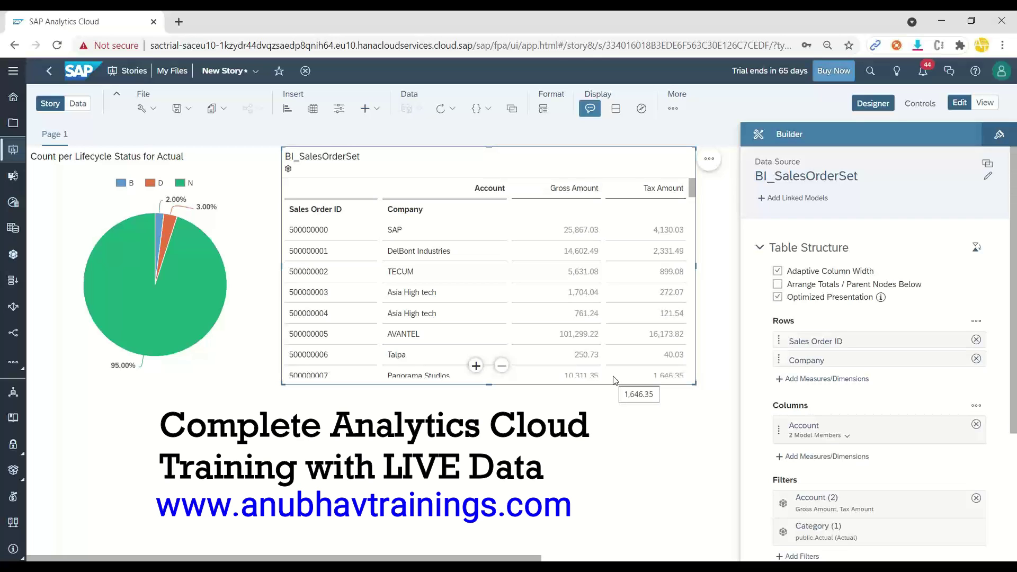
Step: Start a Gross Amount threshold with an OK minimum of 15000, adding Warning and Critical ranges
left_click(673, 109)
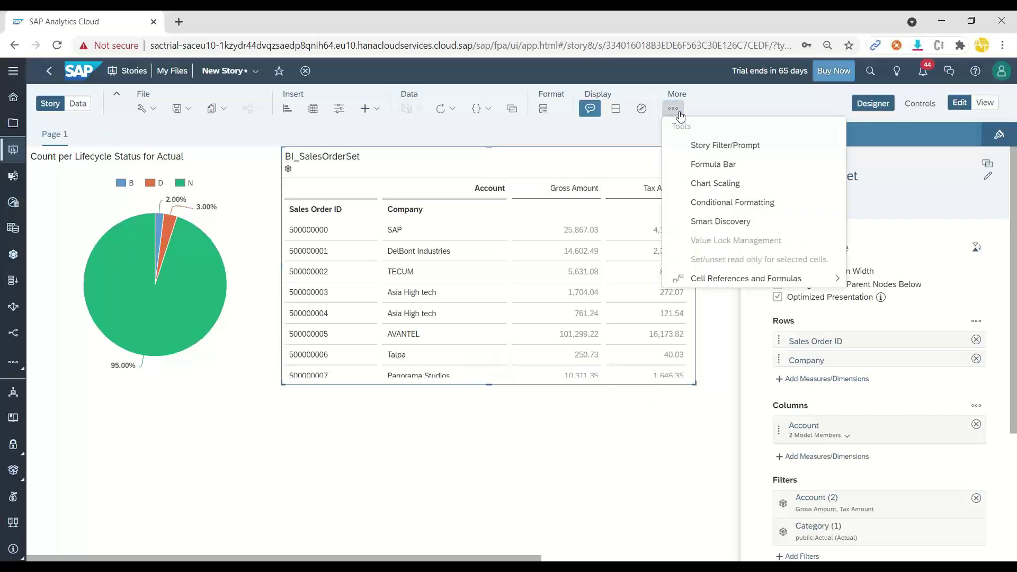
left_click(723, 202)
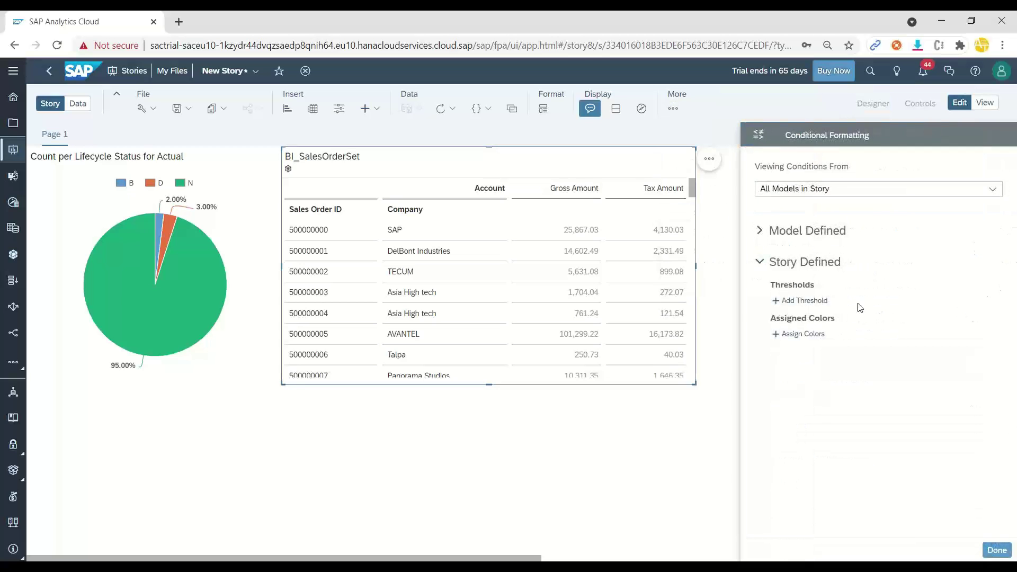
left_click(805, 302)
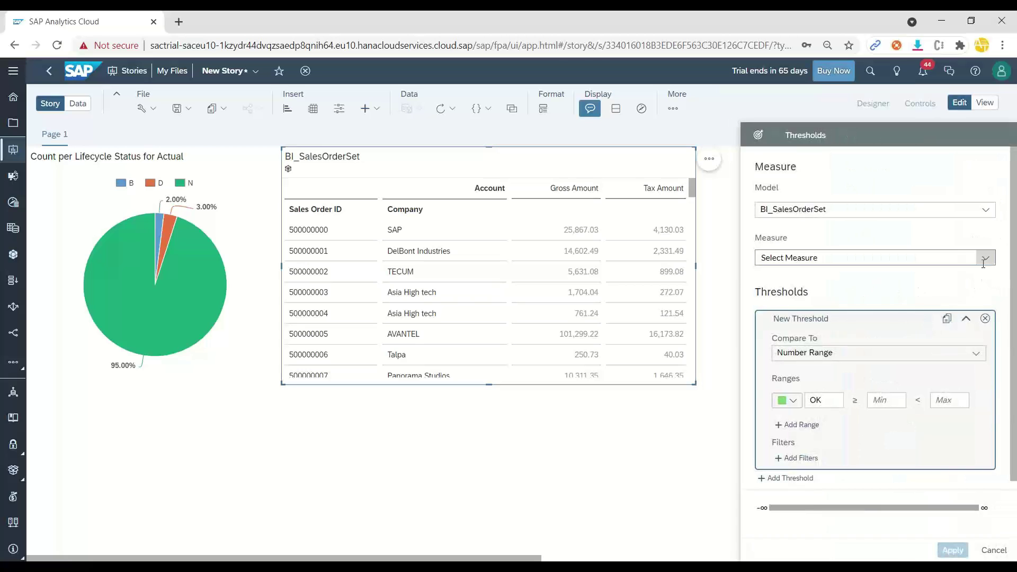
left_click(901, 258)
left_click(849, 312)
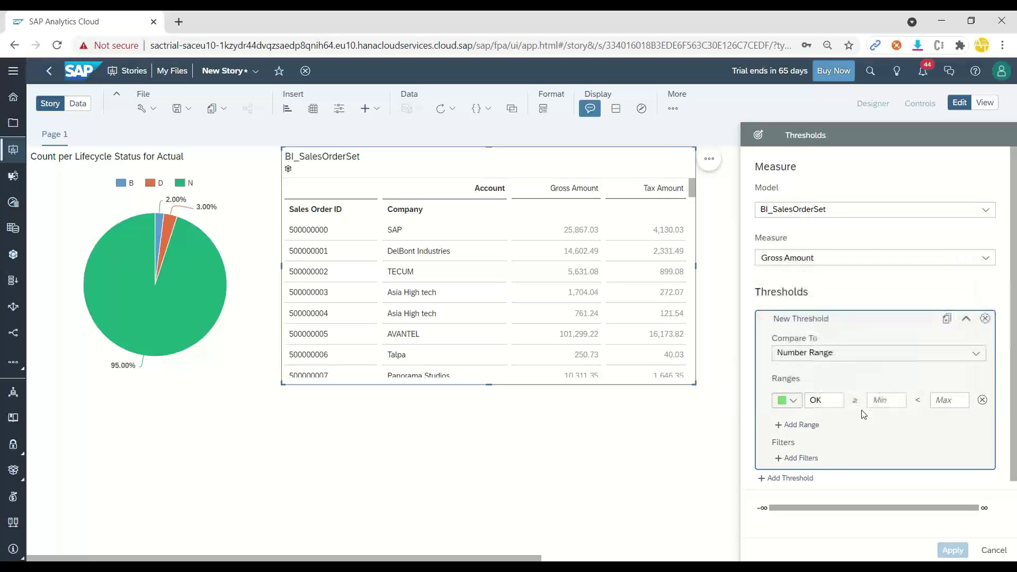
left_click(886, 400)
type("15000")
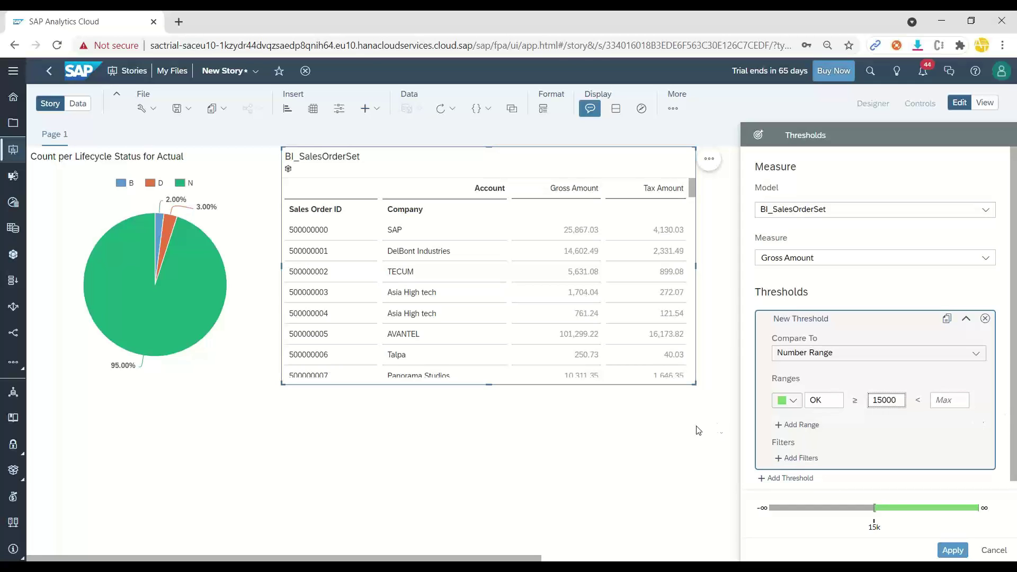
left_click(799, 424)
left_click(800, 446)
Step: Set the Warning range to 5000–15000 and Critical maximum to 5000, then save the threshold
left_click(877, 425)
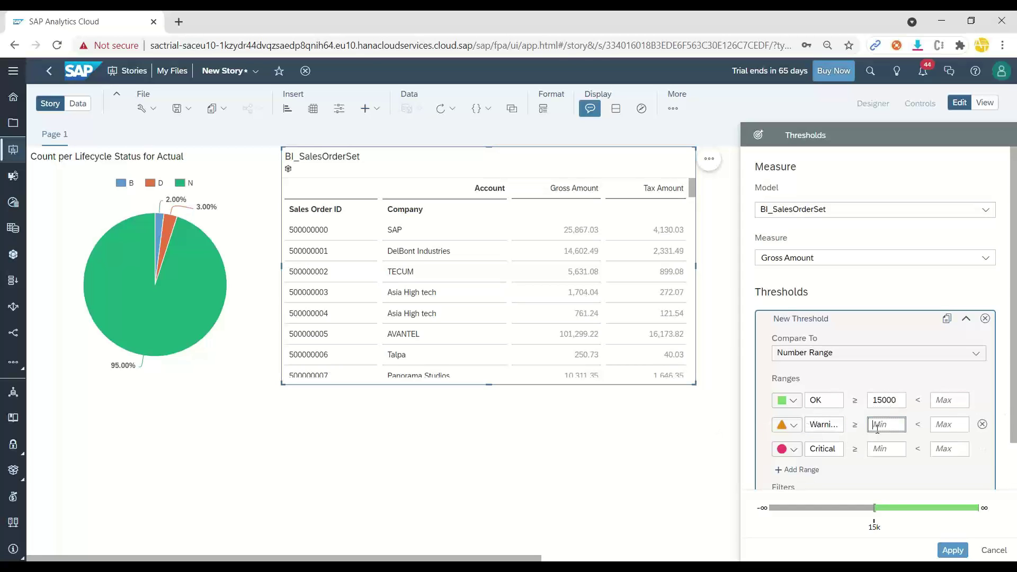
type("50000")
key("BackSpace")
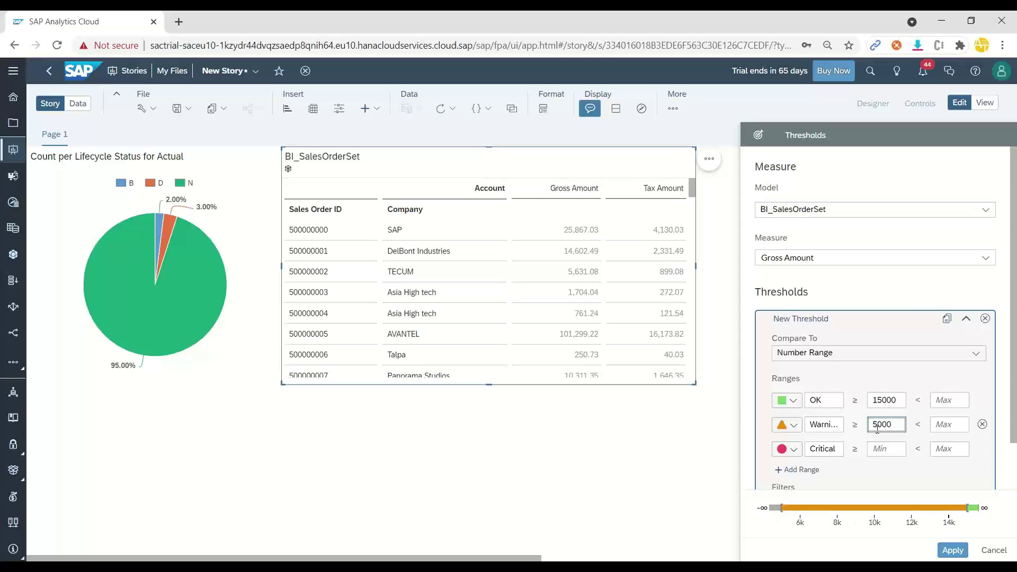
key("Tab")
type("15000")
left_click(943, 449)
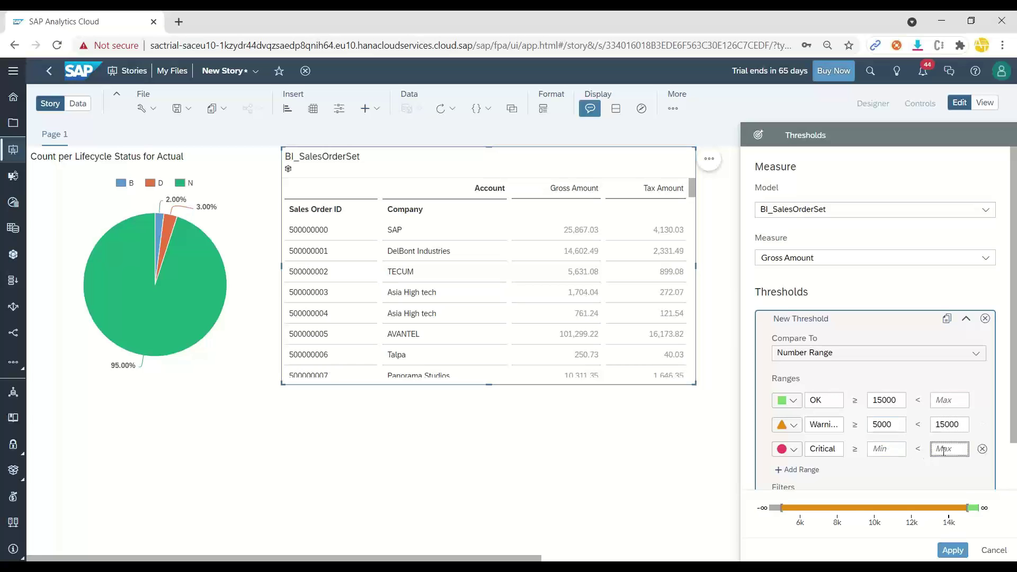
type("5000")
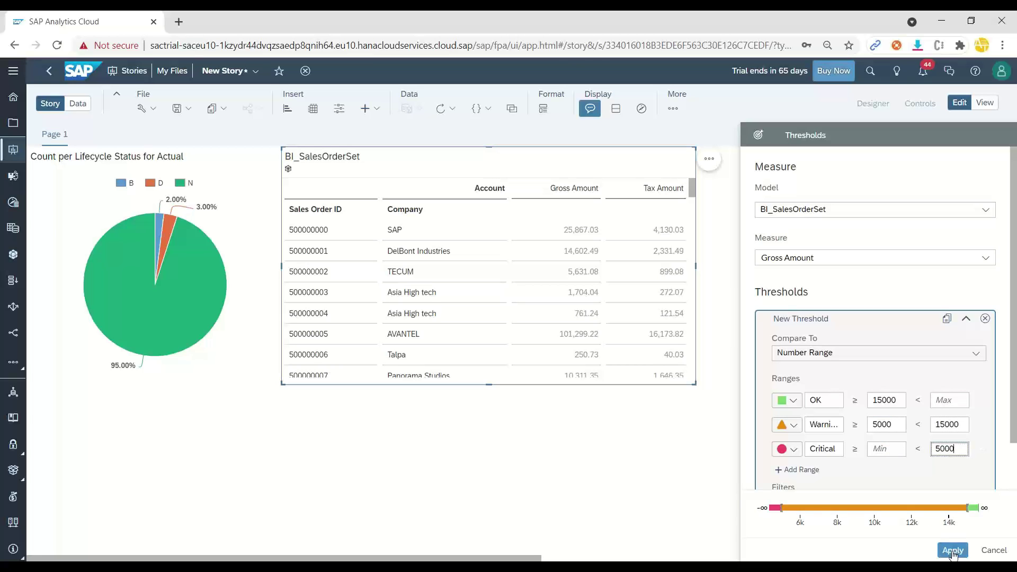
left_click(953, 551)
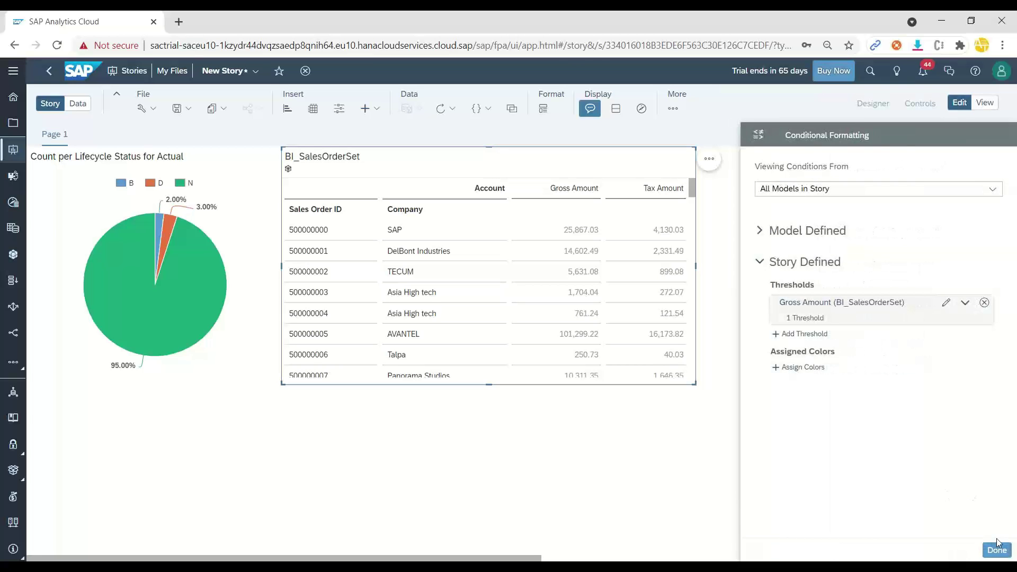
left_click(996, 550)
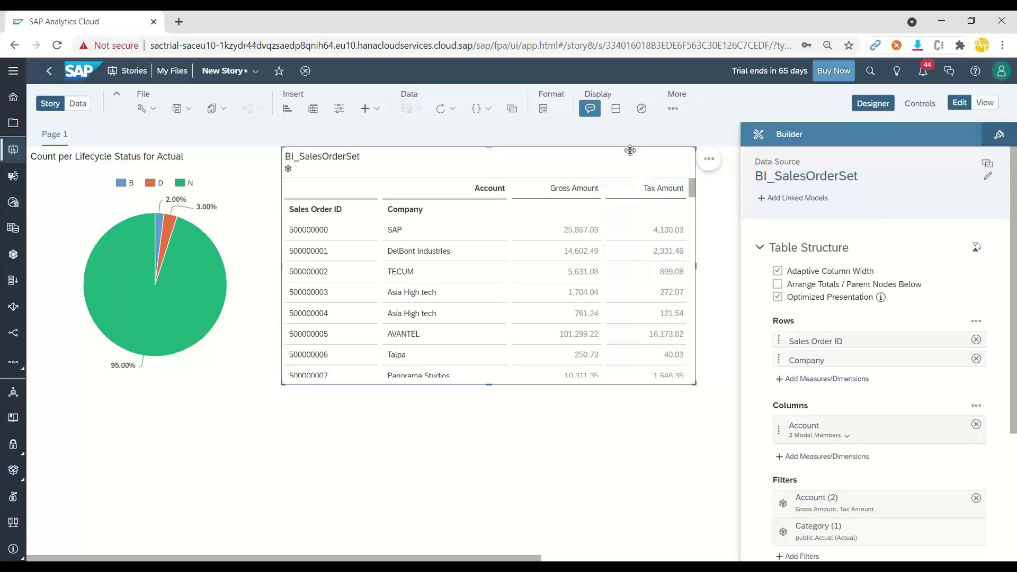
Step: Show the threshold symbols on the table's Account columns
left_click(938, 424)
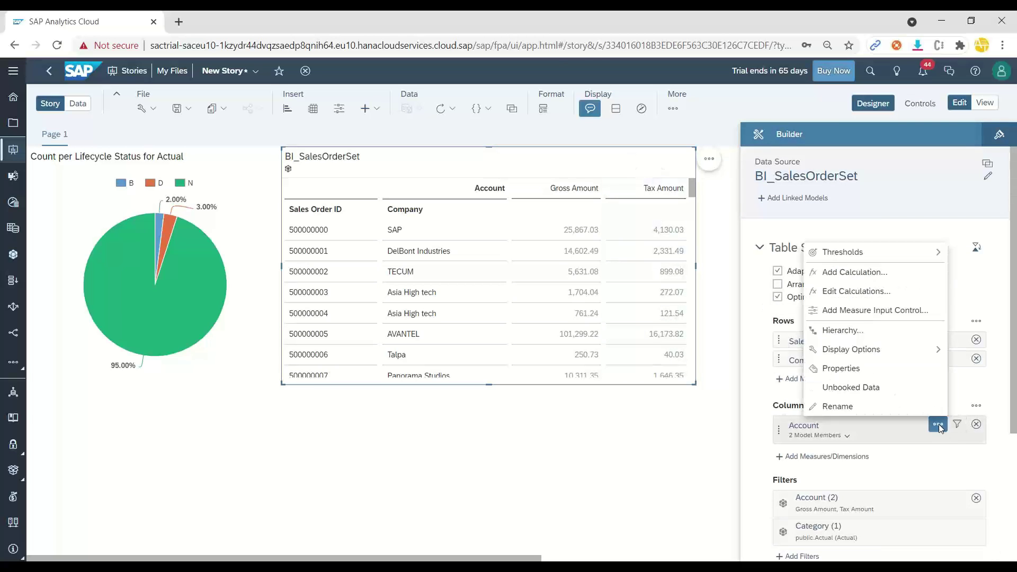
mouse_move(847, 252)
left_click(762, 275)
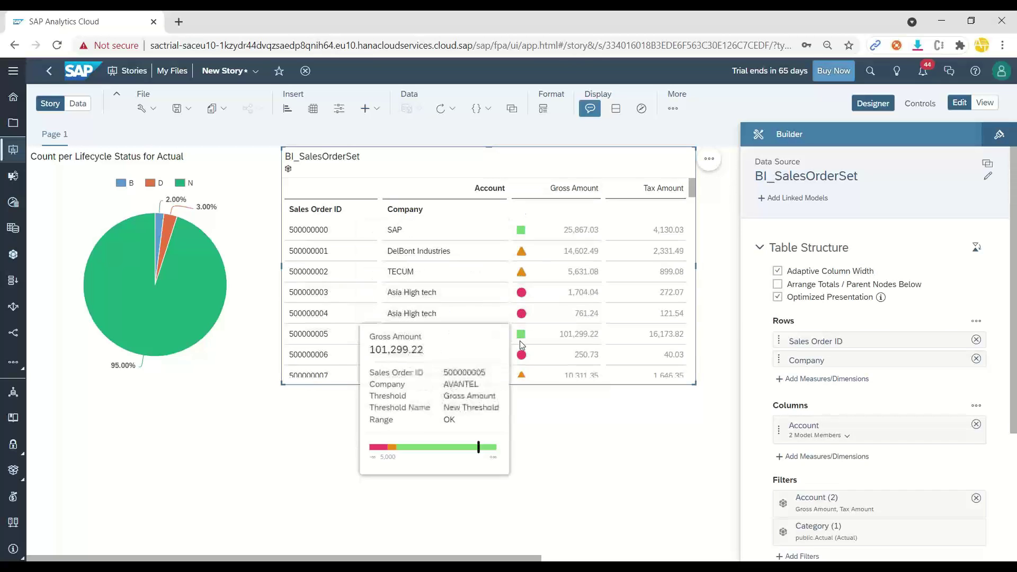
left_click(563, 491)
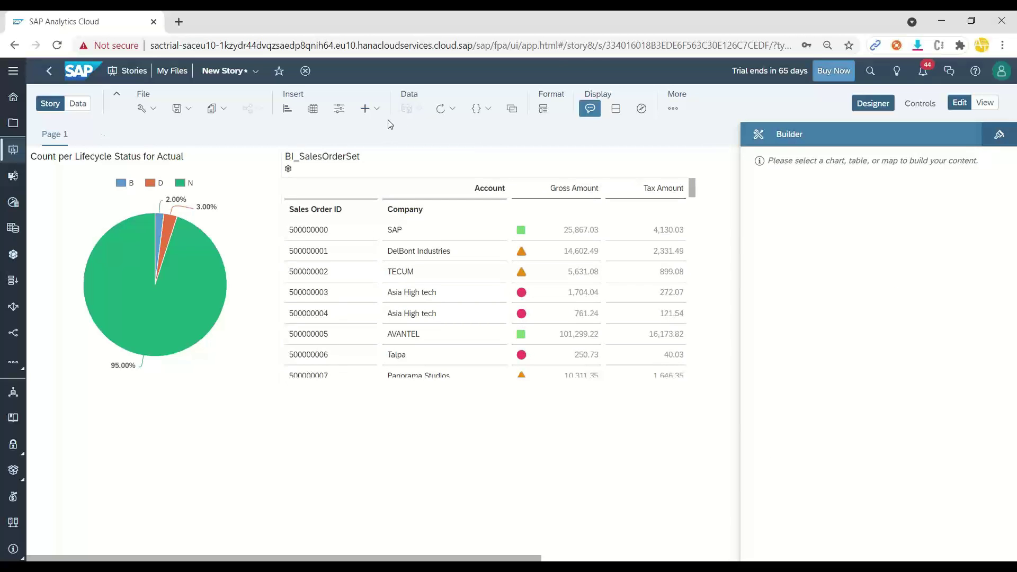
Step: Insert a horizontal bar chart with Gross Amount and Net Amount as measures
left_click(287, 109)
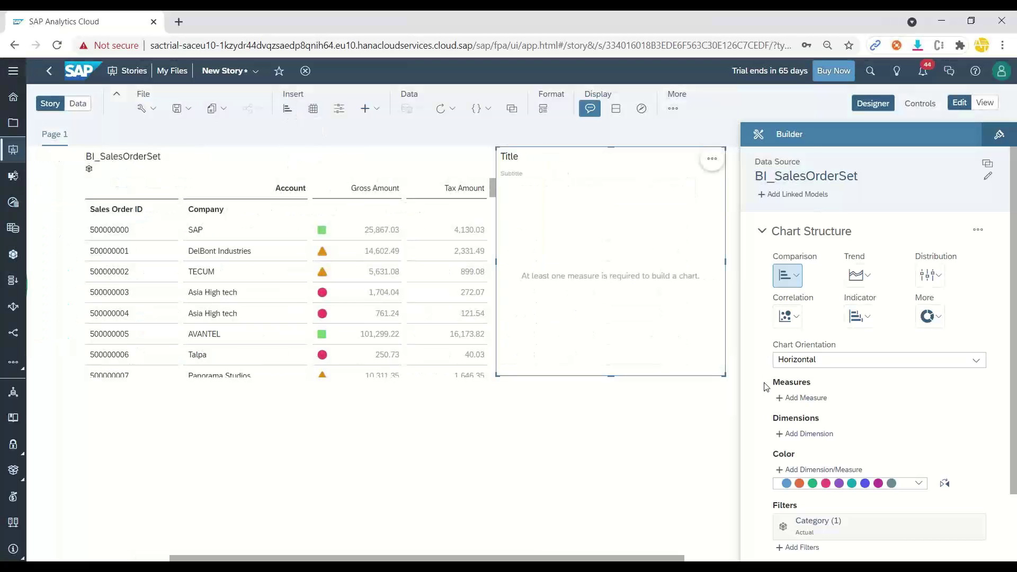
left_click(981, 365)
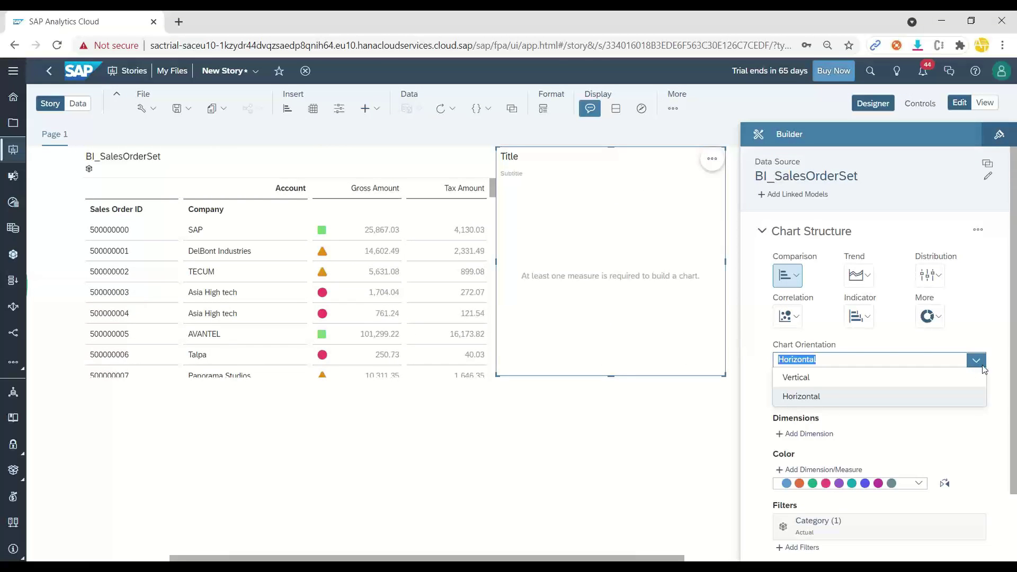
left_click(981, 366)
left_click(805, 401)
left_click(810, 490)
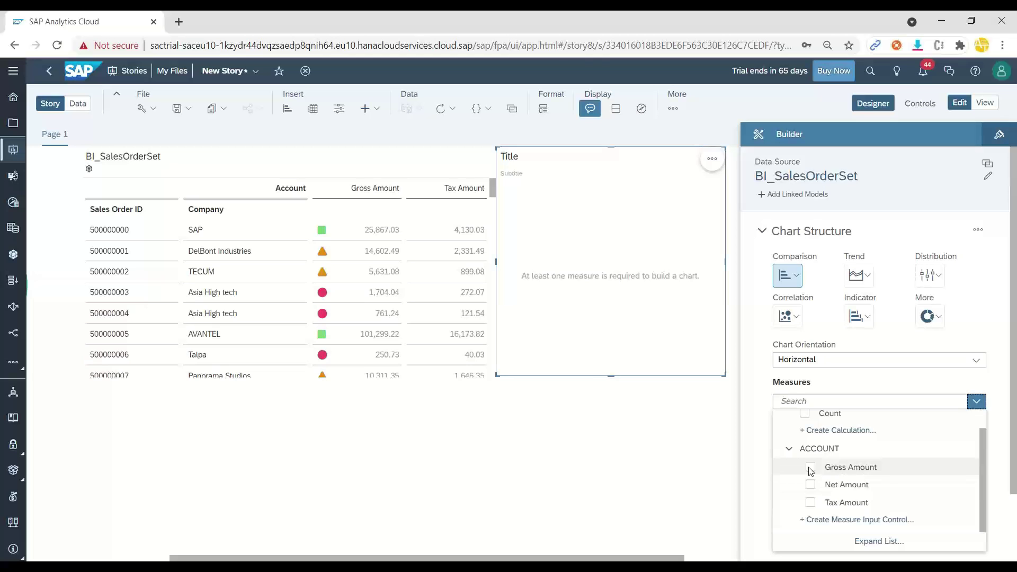
left_click(810, 484)
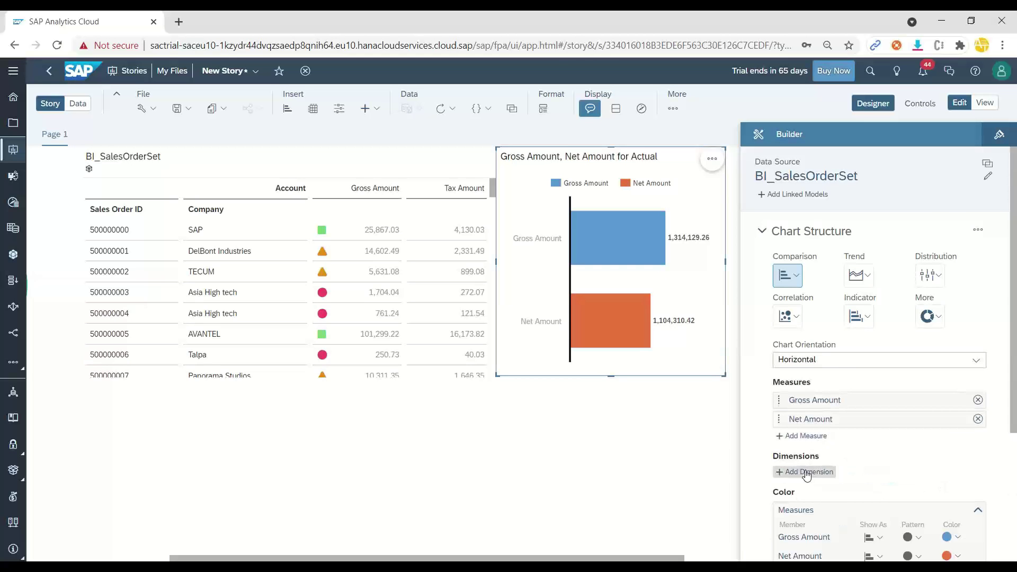
Step: Break the bars down by Company, then move the chart below the pie and widen it across the page
left_click(806, 470)
scroll(813, 498, "down", 3)
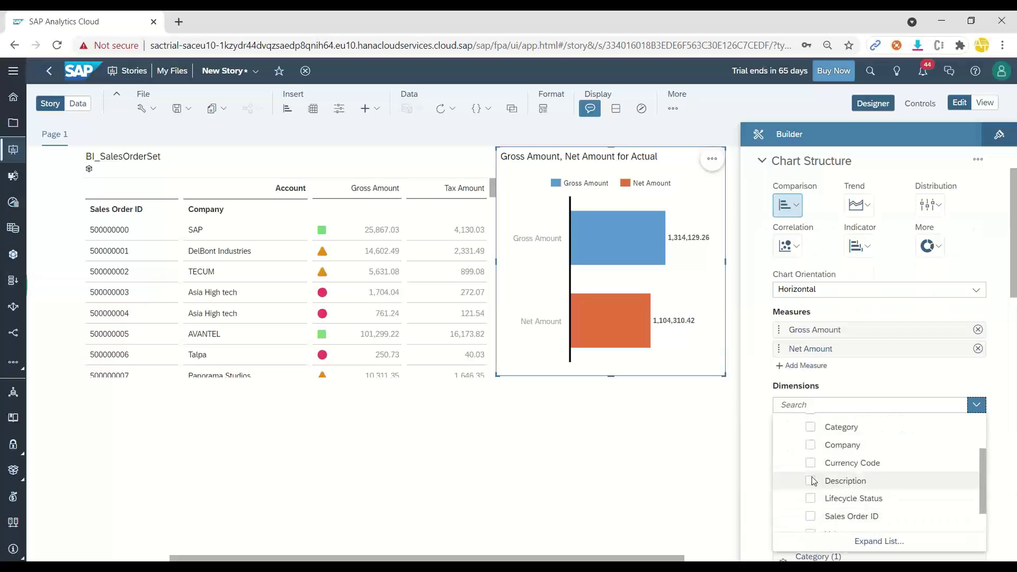
scroll(814, 478, "down", 2)
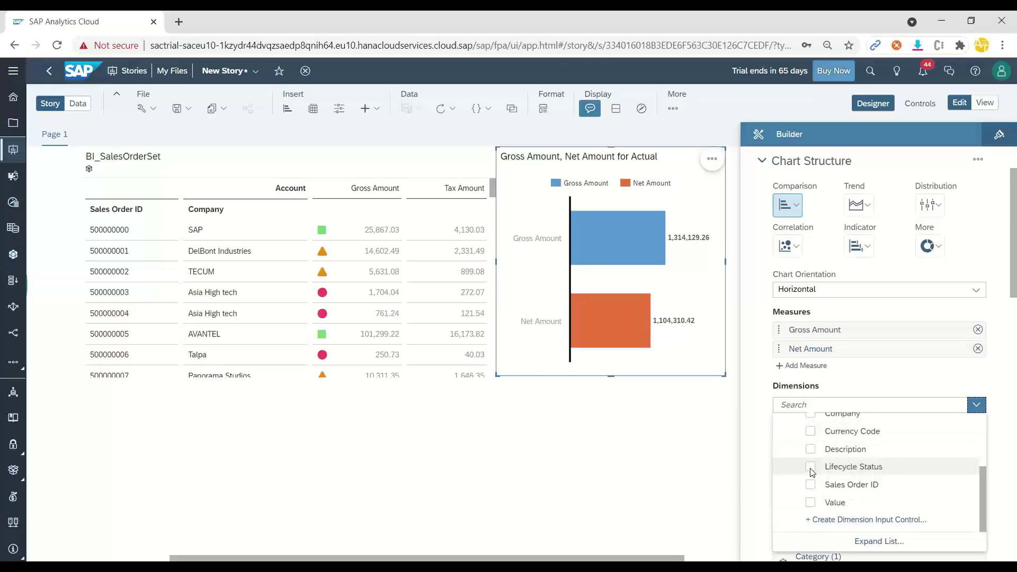
scroll(812, 472, "up", 3)
left_click(811, 479)
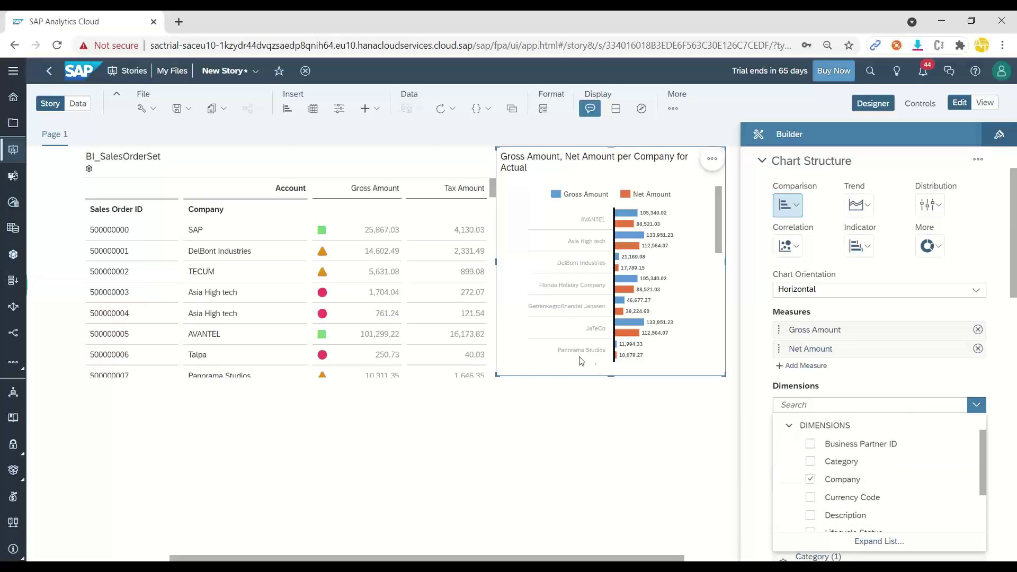
left_click(717, 379)
left_click_drag(672, 347, 230, 370)
left_click_drag(255, 552, 692, 534)
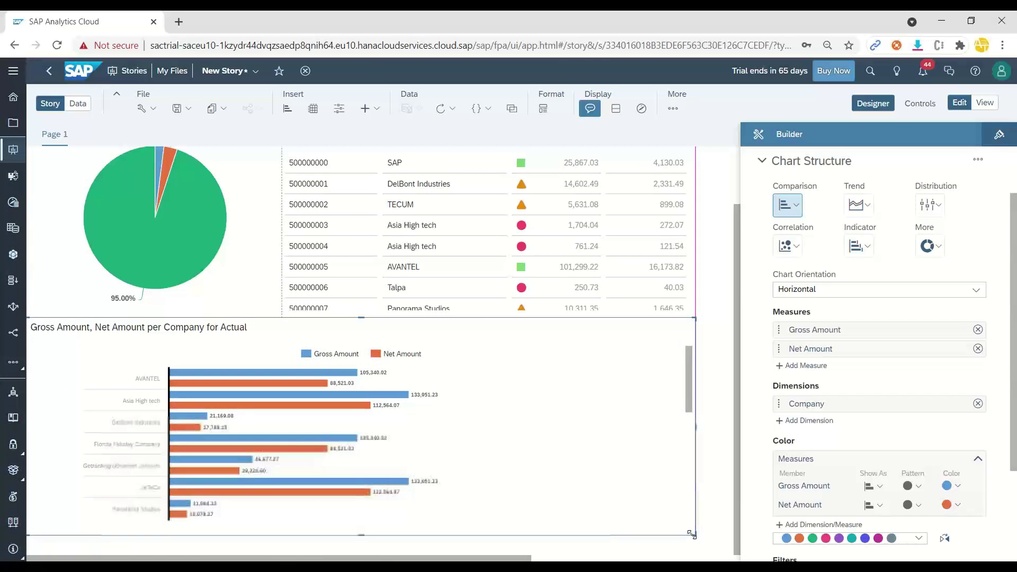
Step: Enable linked analysis on the bar chart for all page widgets with Filter on Data Point Selection
left_click(720, 473)
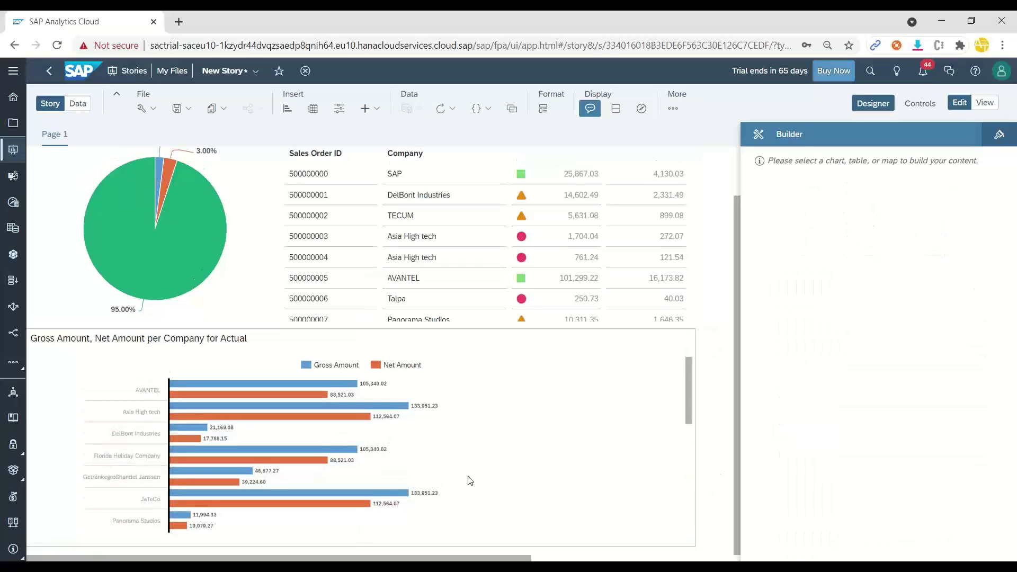
left_click(442, 449)
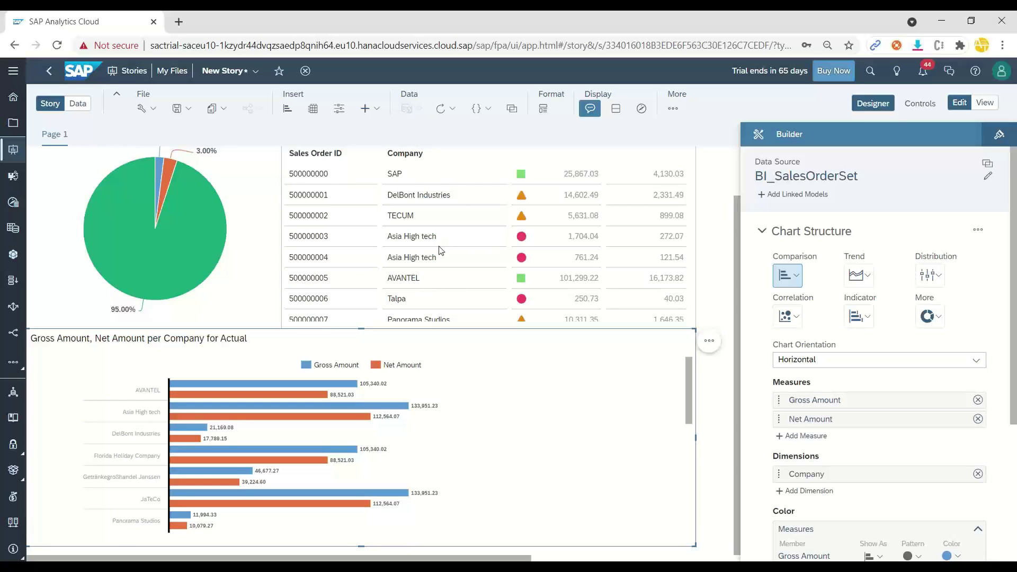
left_click(710, 340)
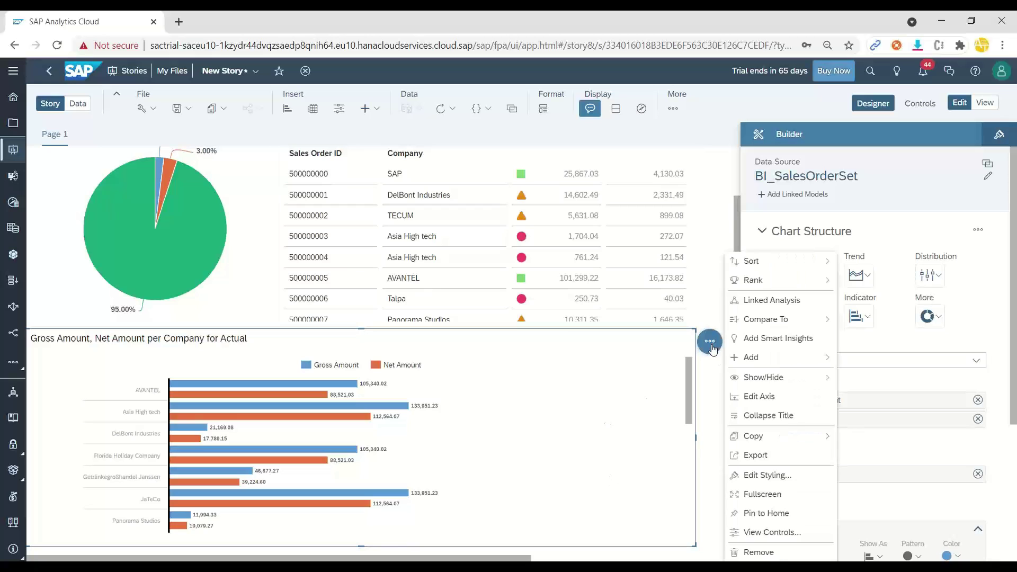
left_click(762, 301)
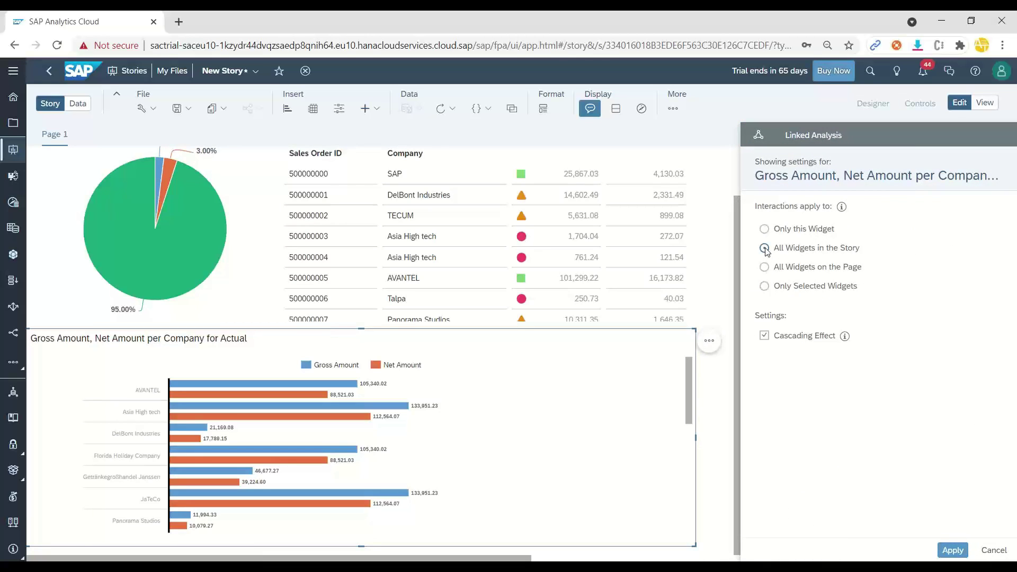
left_click(764, 269)
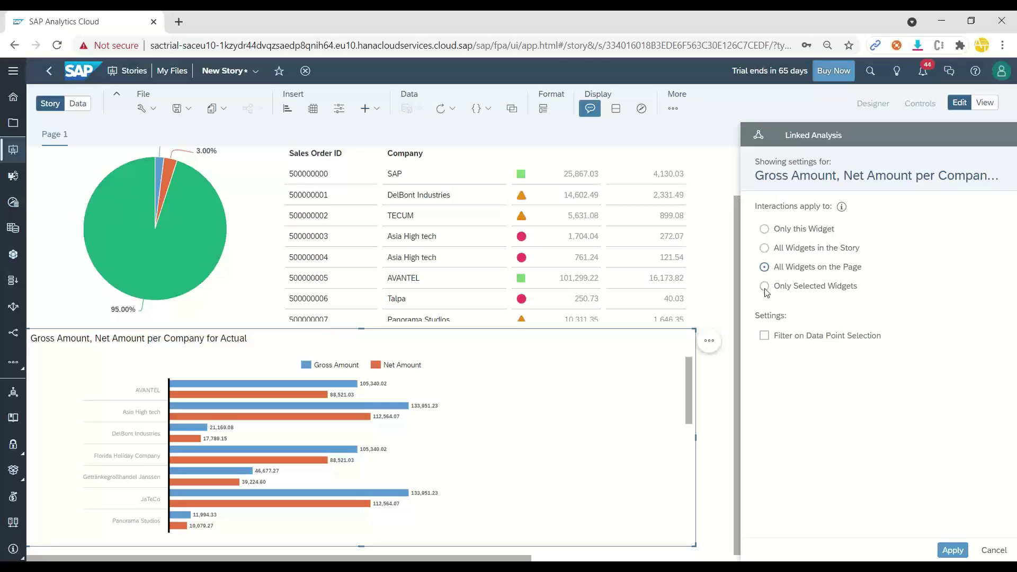
left_click(764, 335)
left_click(952, 550)
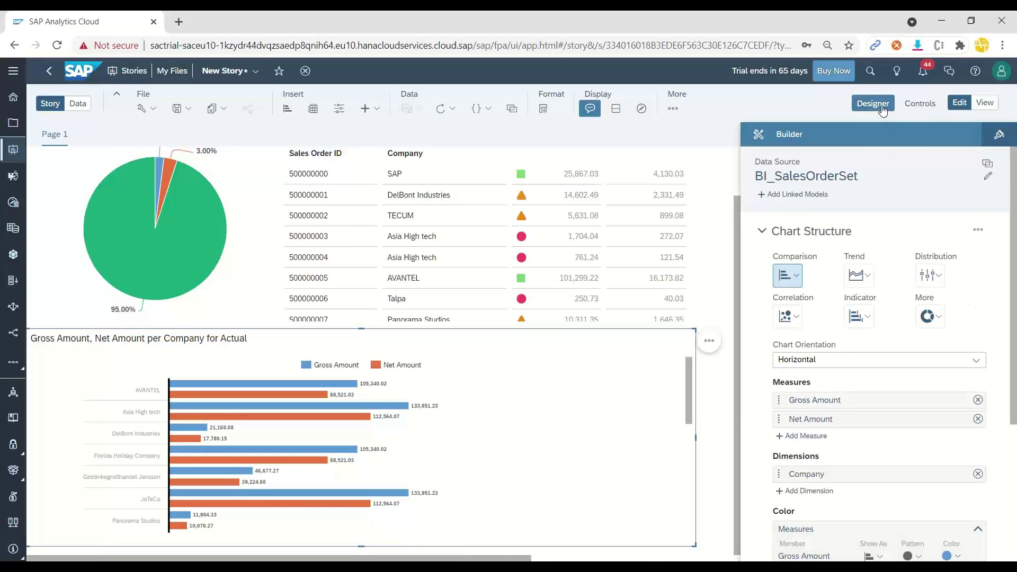
Step: In View mode, filter the page by Asia High tech, then AVANTEL, clearing each selection afterward
left_click(985, 103)
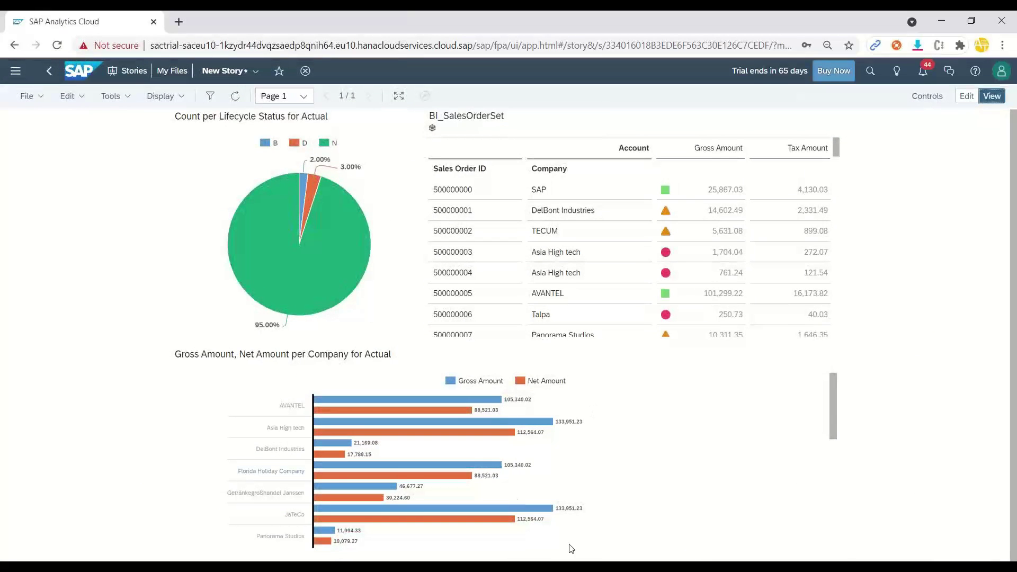
left_click(290, 432)
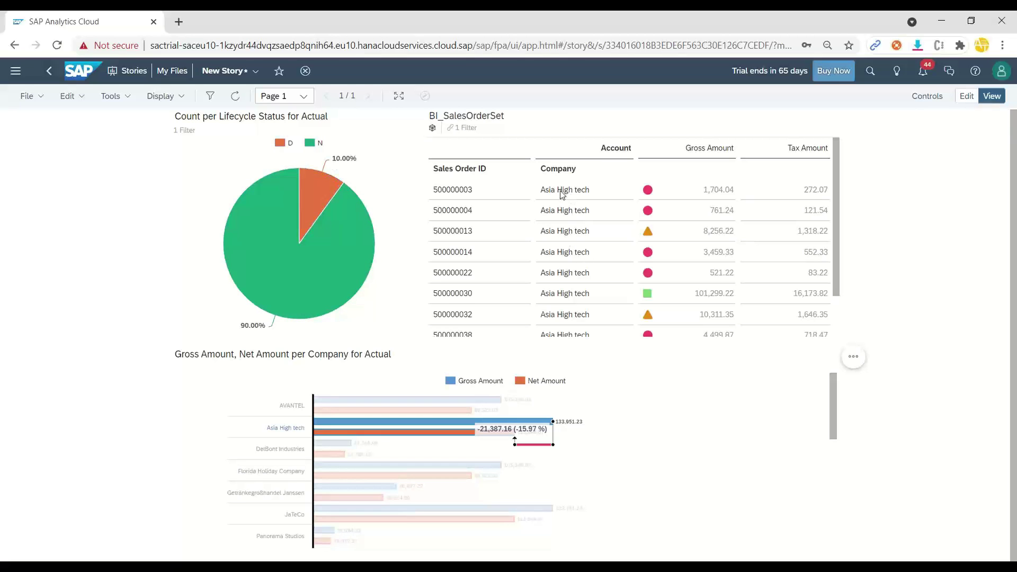
scroll(810, 252, "down", 1)
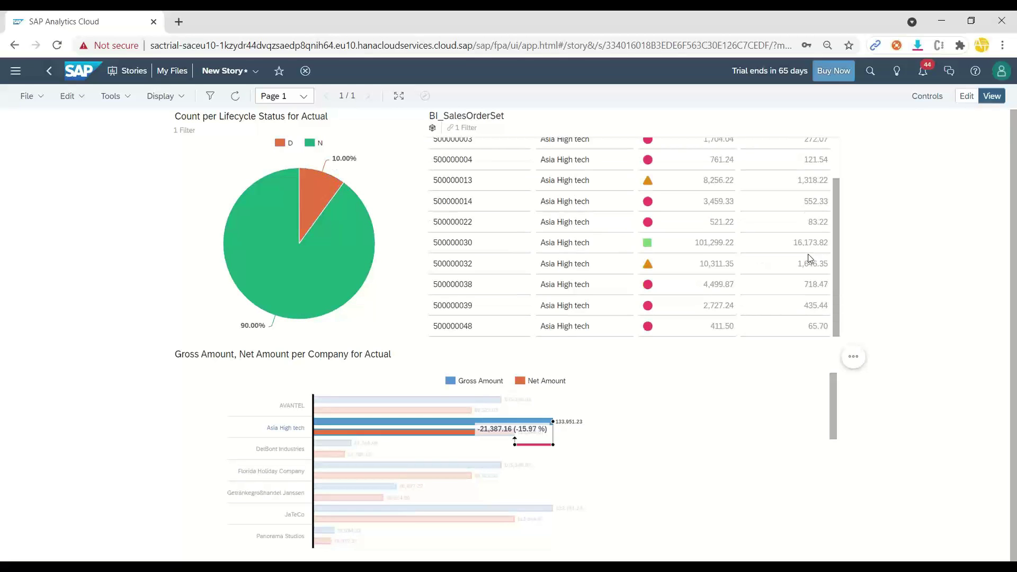
scroll(655, 325, "up", 1)
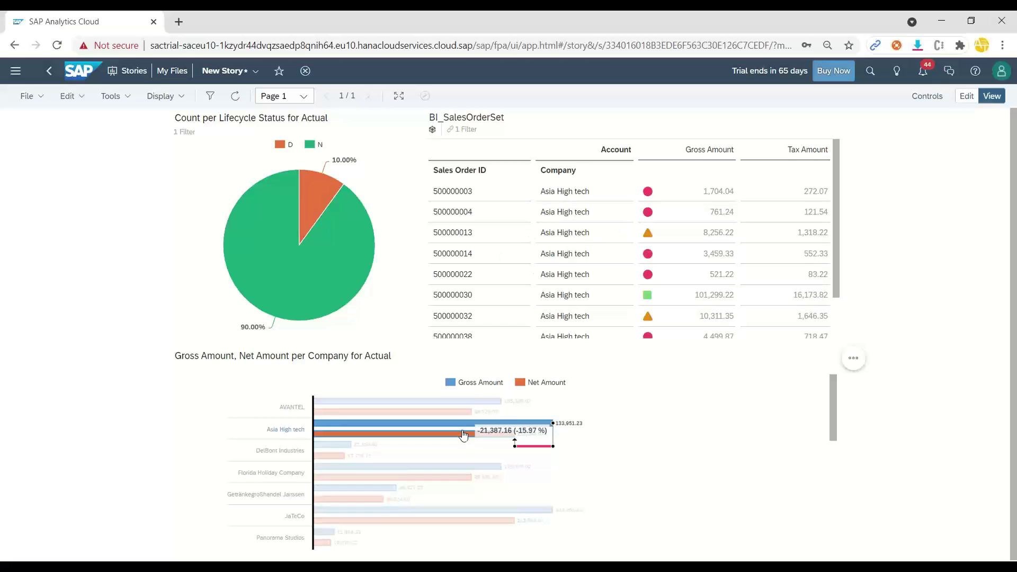
left_click(281, 438)
left_click(300, 411)
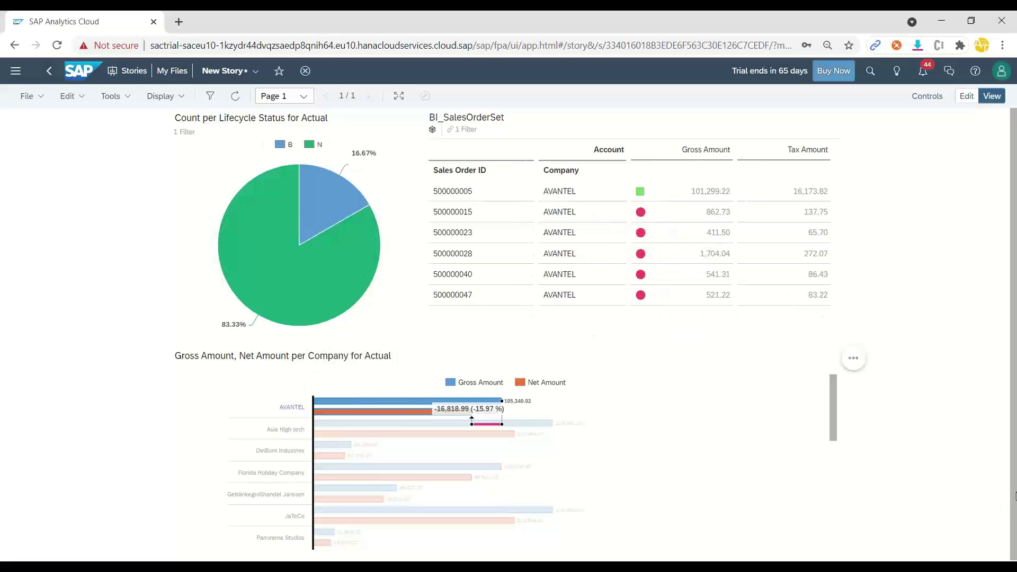
left_click(329, 411)
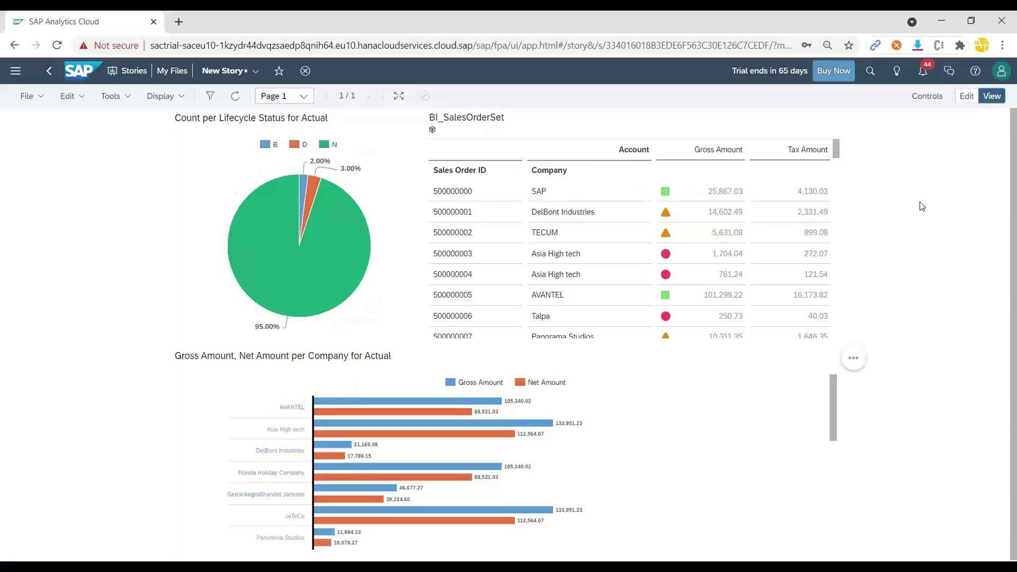
Step: Switch the story from View mode back to Edit mode
left_click(967, 96)
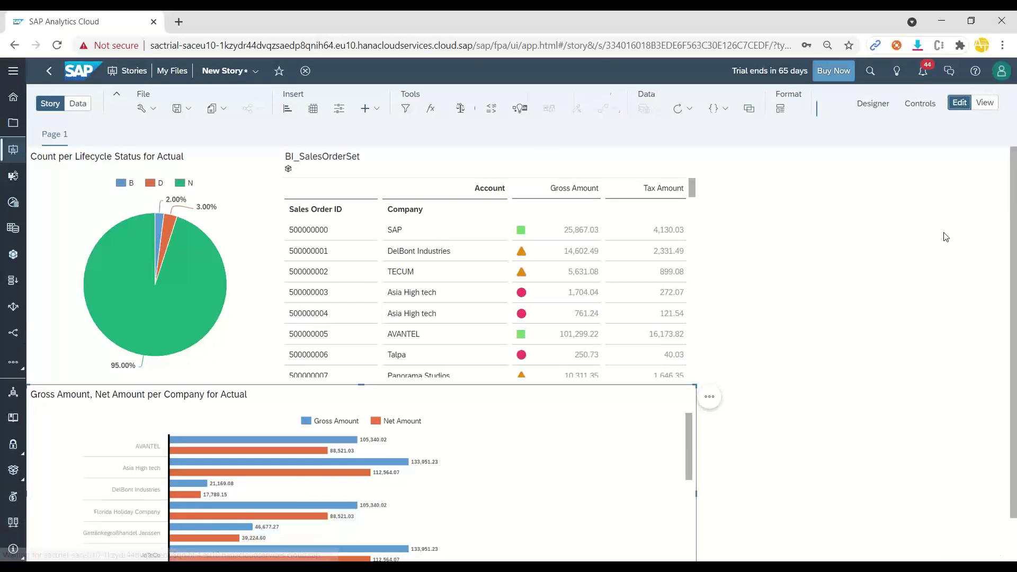